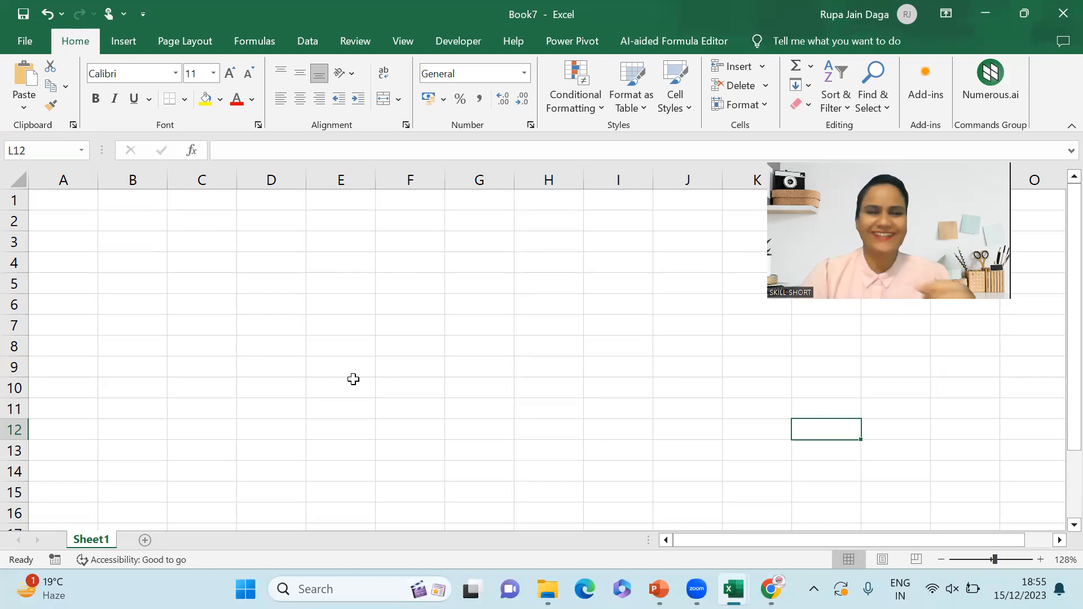
- Enter the label 'Outstanding Expenses' in cell D5
click(262, 291)
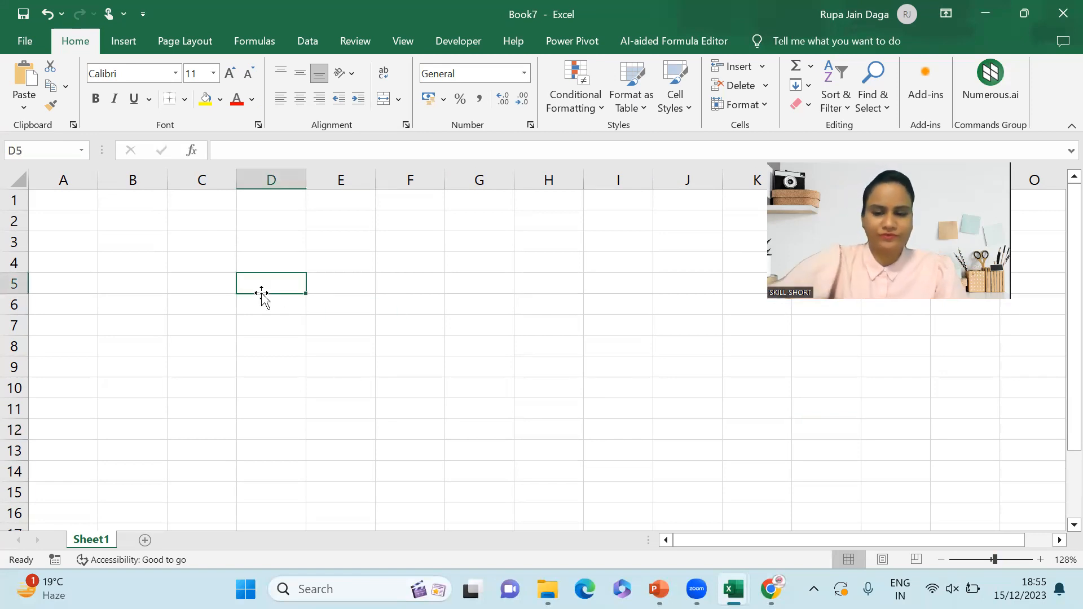
key(Caps_Lock)
text(Ou)
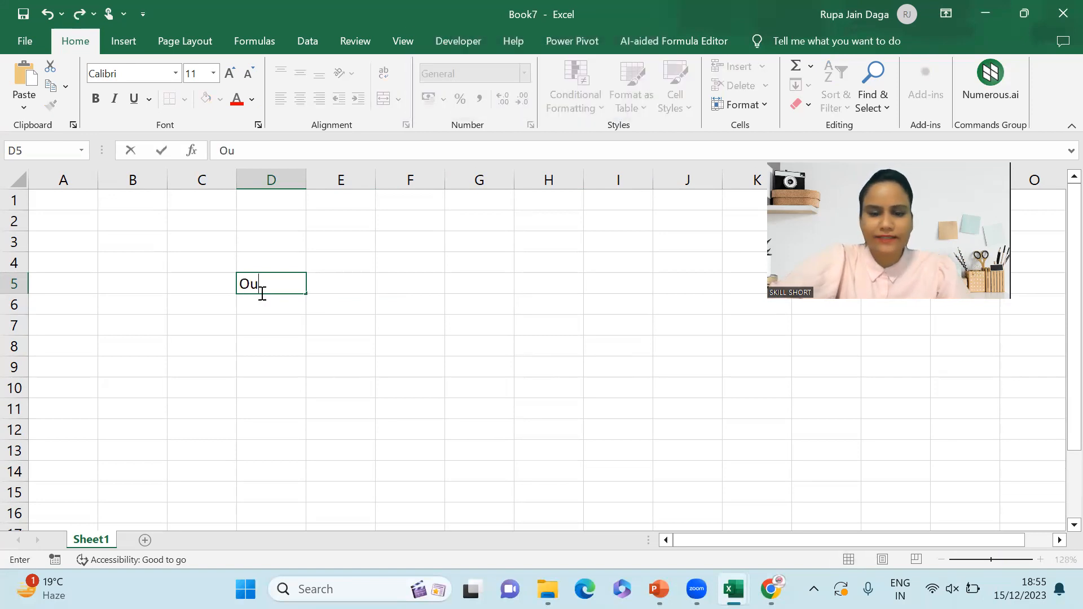
text(tstannding E)
key(Caps_Lock)
text(xpenses)
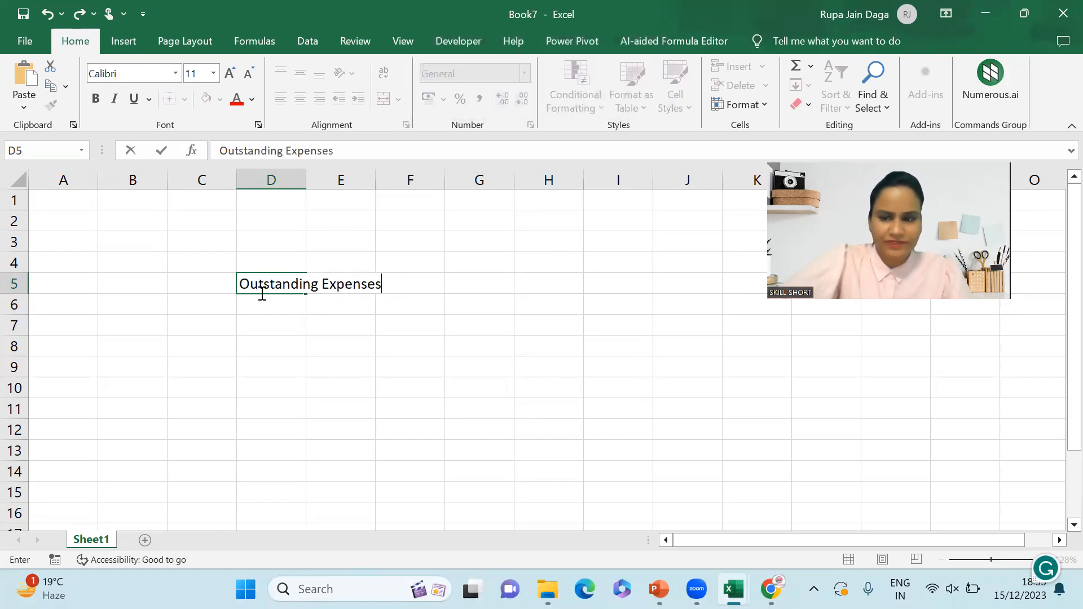
key(Return)
- Enter 'Receivable' in D6, then move down to row 10 for the journal entry
text(R)
key(Caps_Lock)
text(ec)
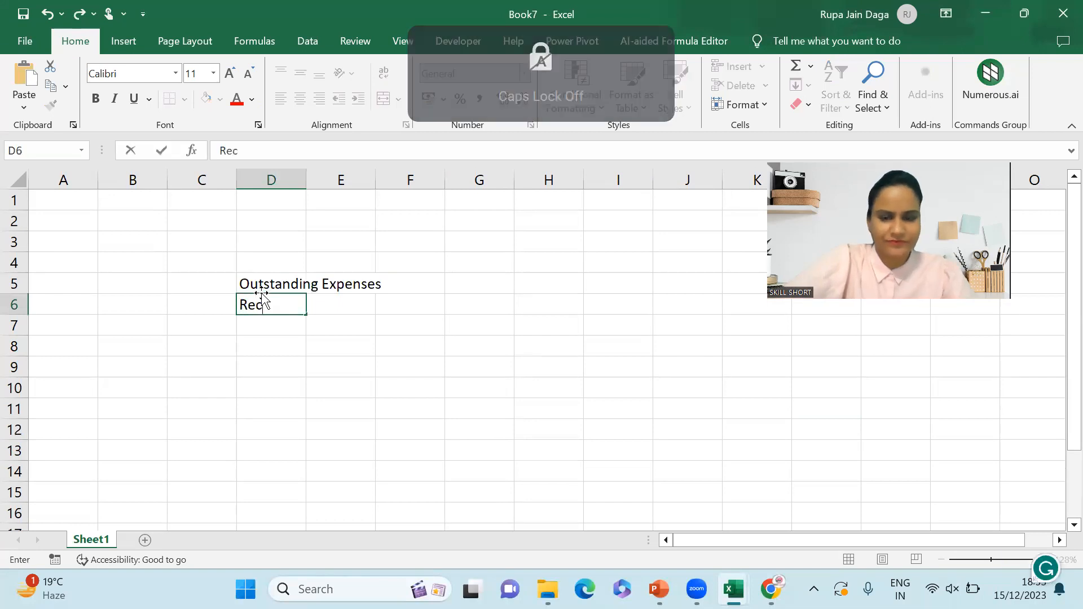
text(eivable)
key(Return)
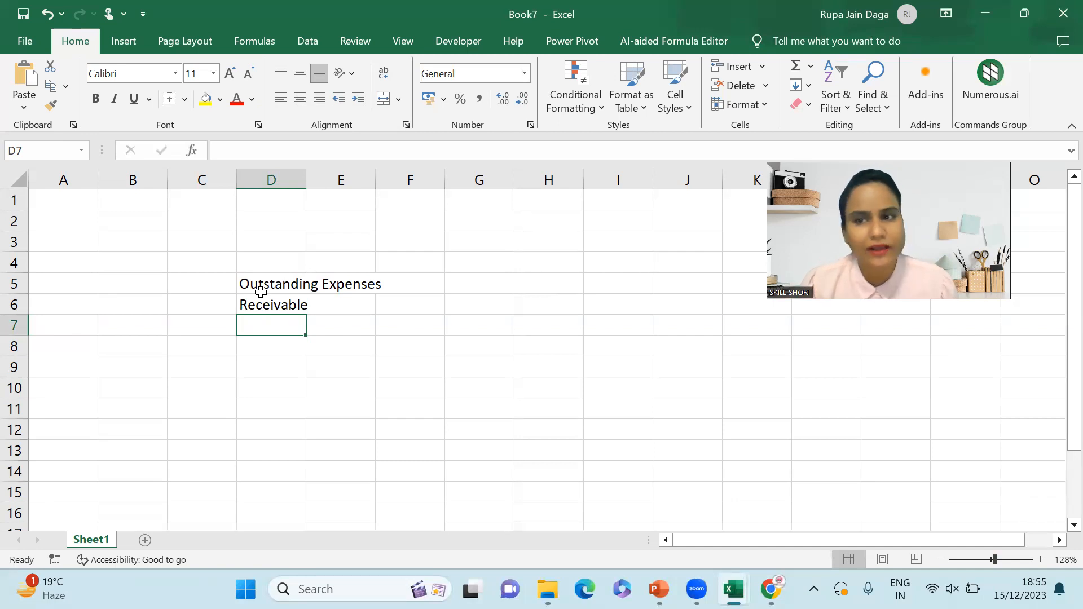
key(Down)
key(Down)
key(Down)
key(Down)
key(Down)
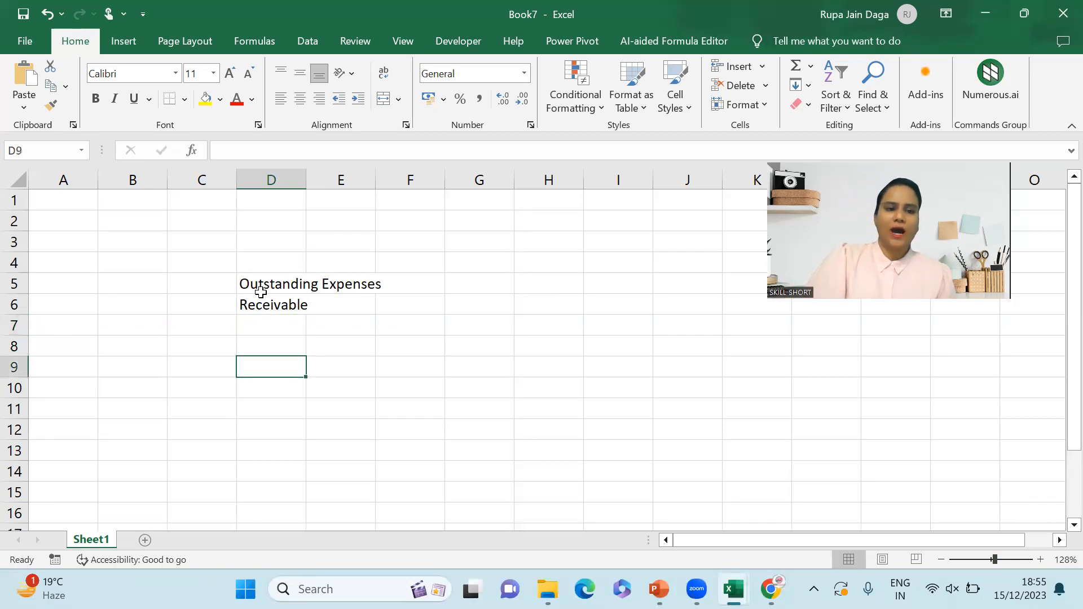
key(Up)
key(Up)
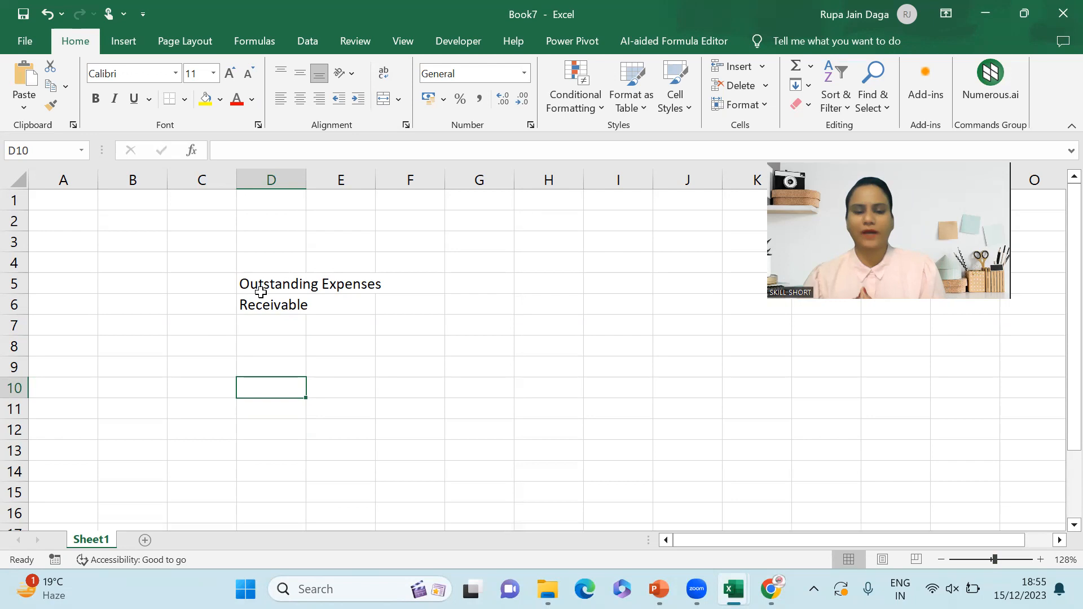
key(Caps_Lock)
- Record the first entry: 'Rent a/c....dr' in D10 and 'To Rent Payable' in E11
text(R)
key(Caps_Lock)
text(e)
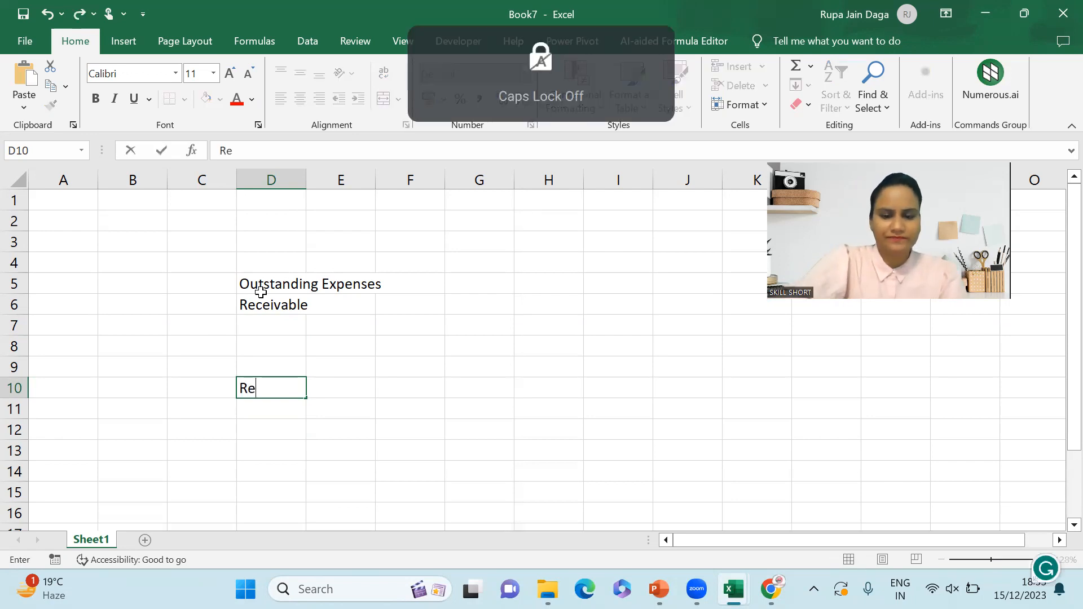
text(nt a/c..................dr)
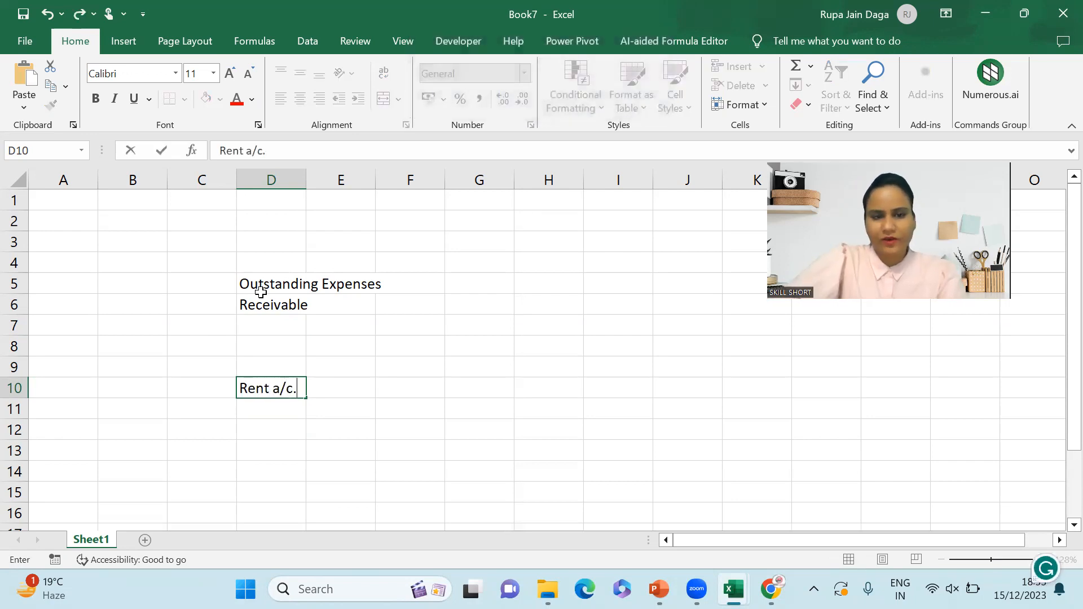
key(Return)
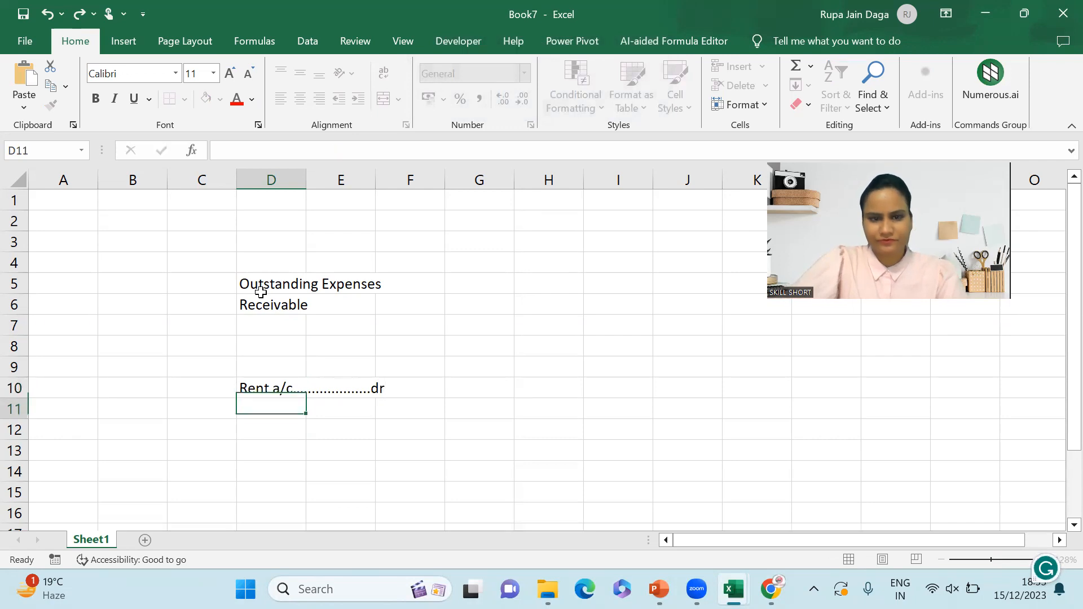
key(Up)
key(Down)
key(Right)
text(T)
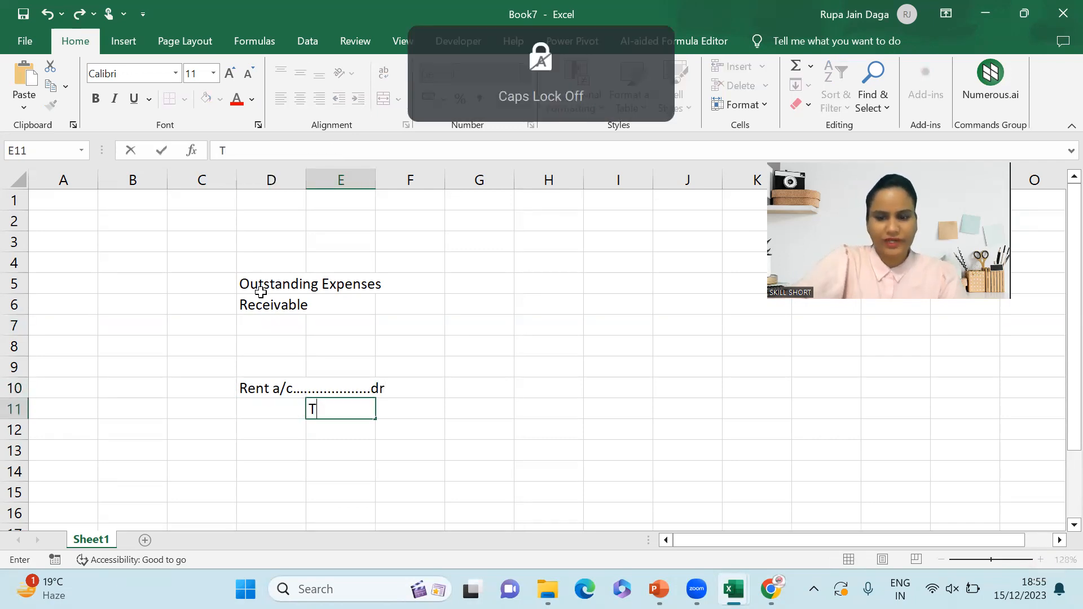
text(o Rent)
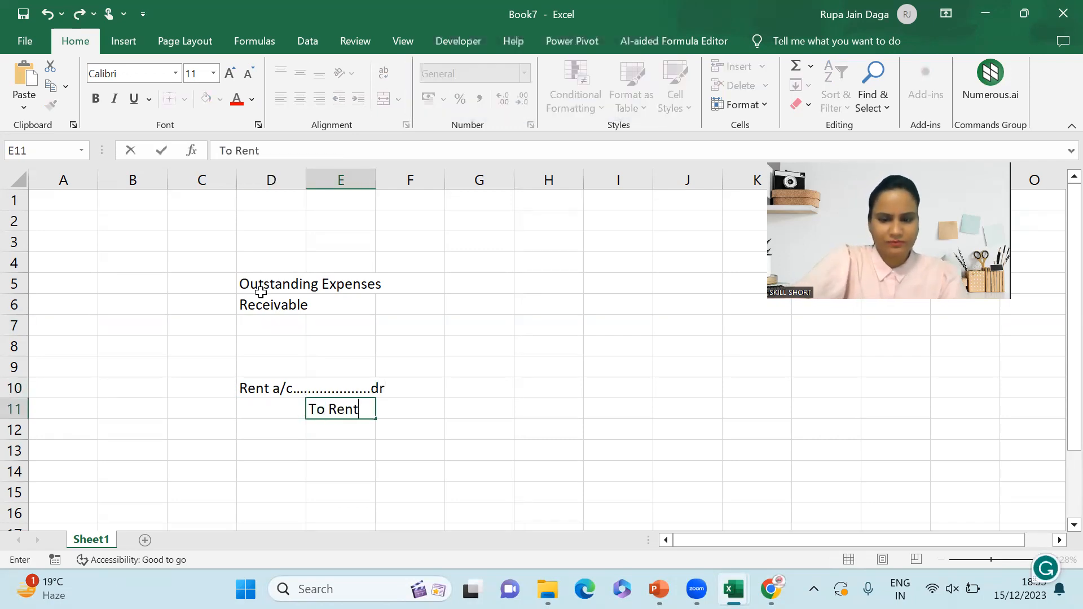
text( Payable)
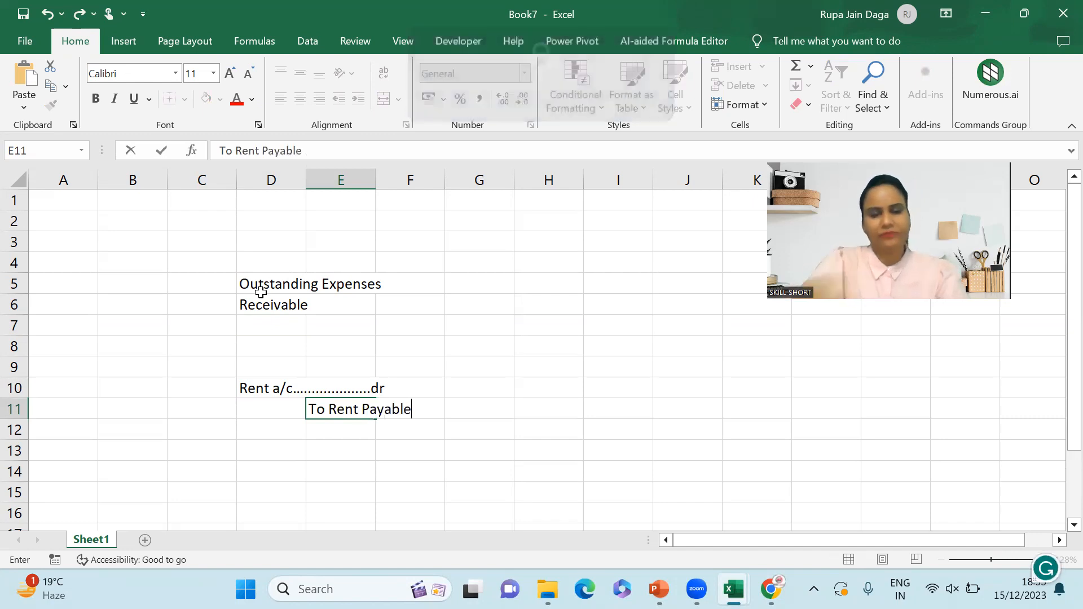
key(Return)
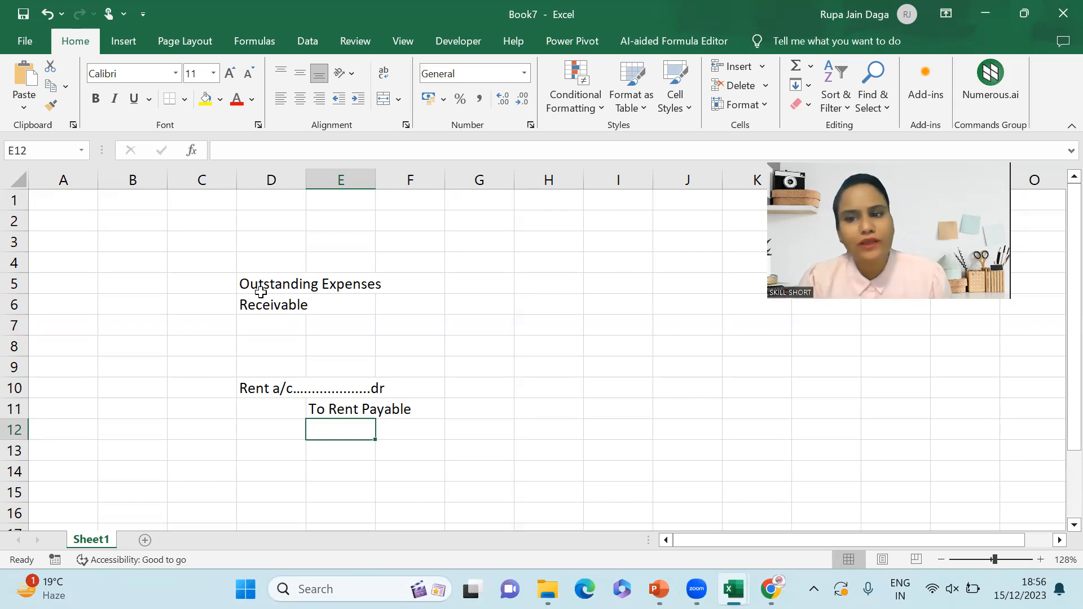
- Enter 'Rent Payable' in D13 as the debit line of the second entry
key(Down)
key(Left)
key(Caps_Lock)
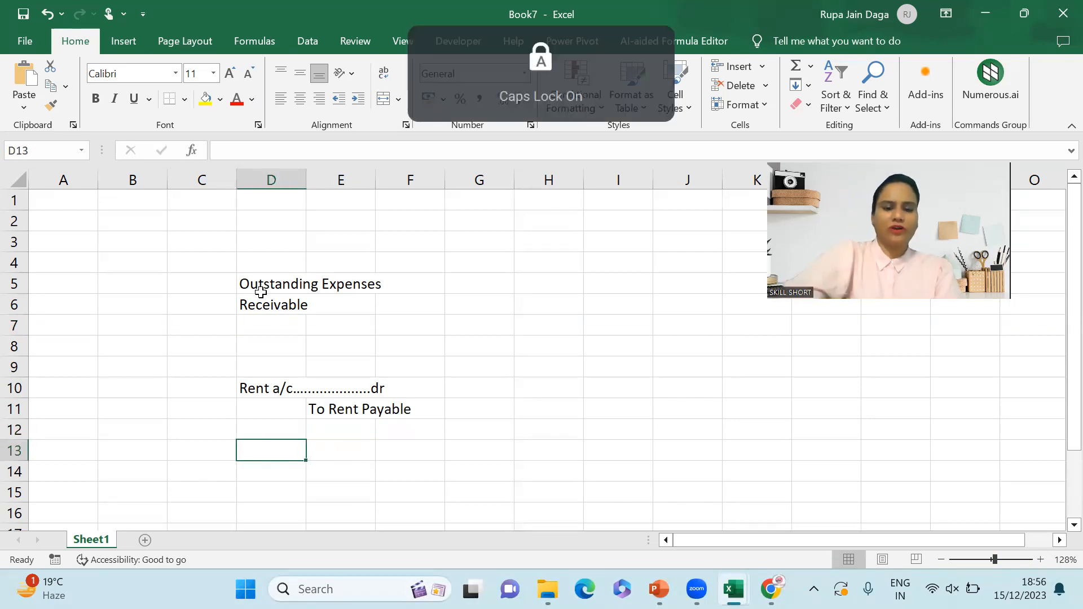
text(R)
key(Caps_Lock)
text(ent)
key(Caps_Lock)
text(P)
key(Caps_Lock)
text(ayable)
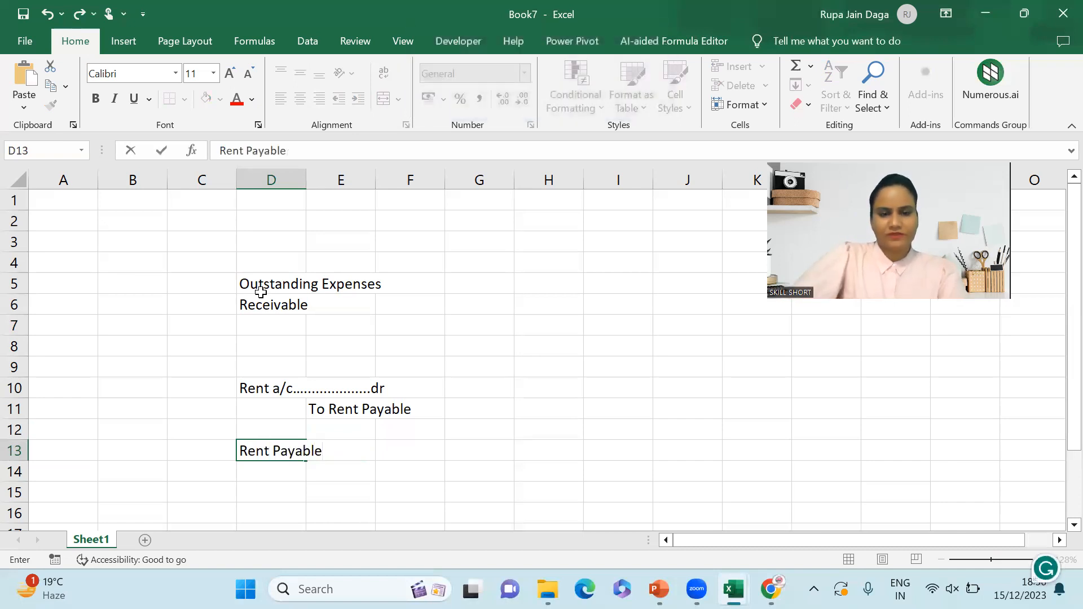
key(Return)
- Enter the credit line 'To Cash' in E14
key(Right)
key(Caps_Lock)
text(T)
key(Caps_Lock)
text(o)
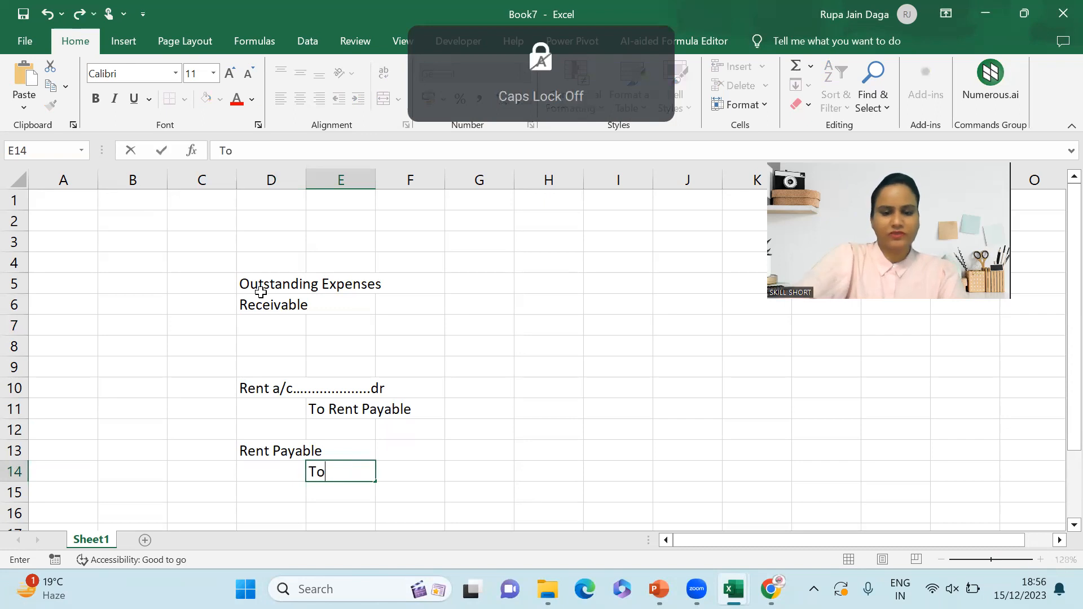
key(Caps_Lock)
text(C)
key(Caps_Lock)
text(ash)
key(Return)
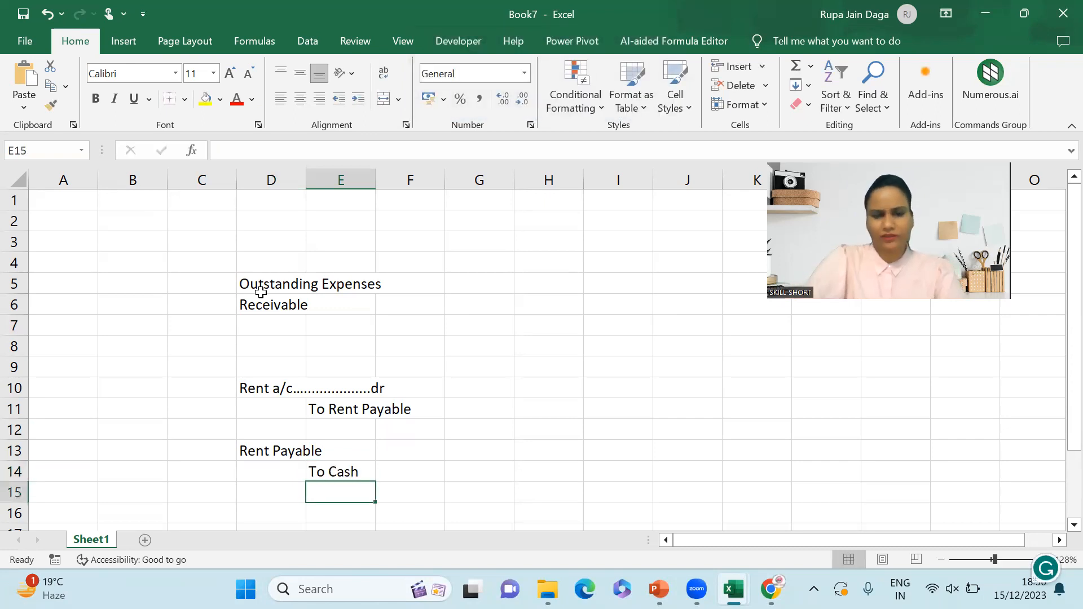
- Fill column G with amounts 100 in G10, G11 and G13, and 99 in G14
click(494, 385)
text(100)
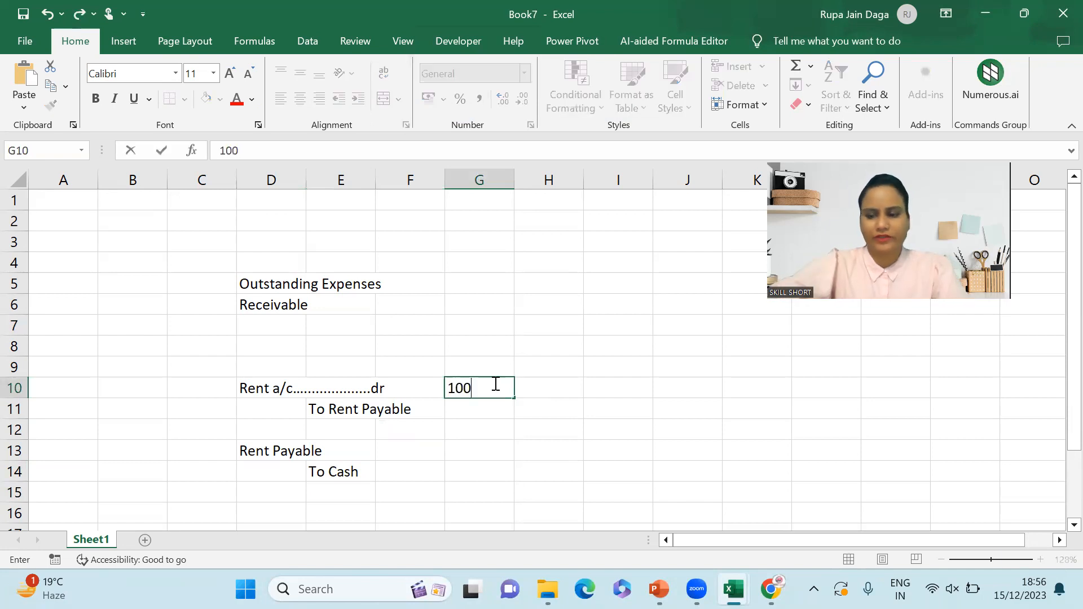
key(Return)
text(100)
key(Return)
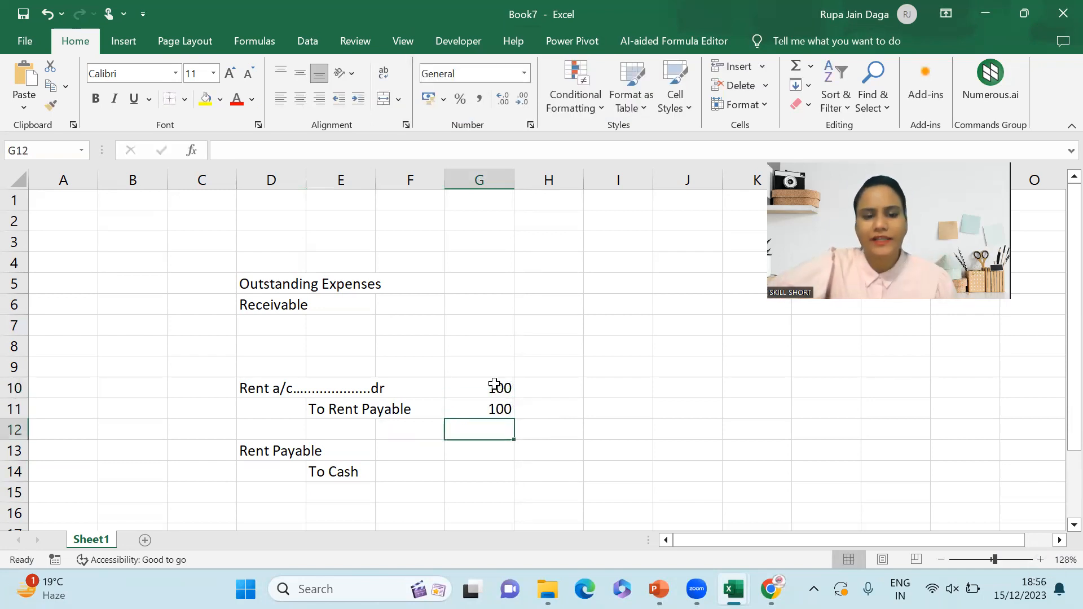
click(484, 450)
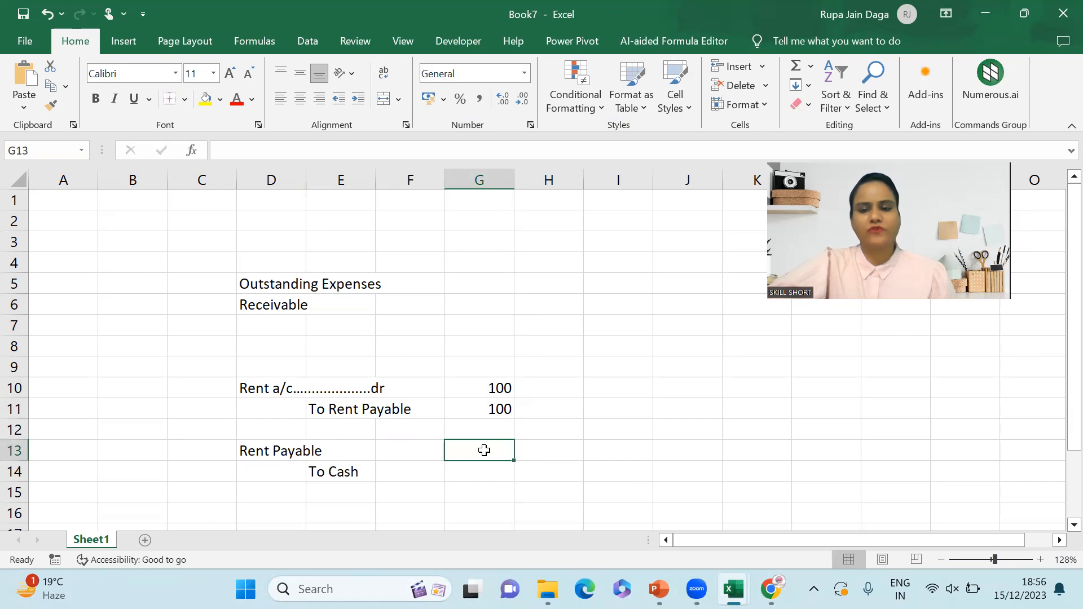
text(100)
key(Return)
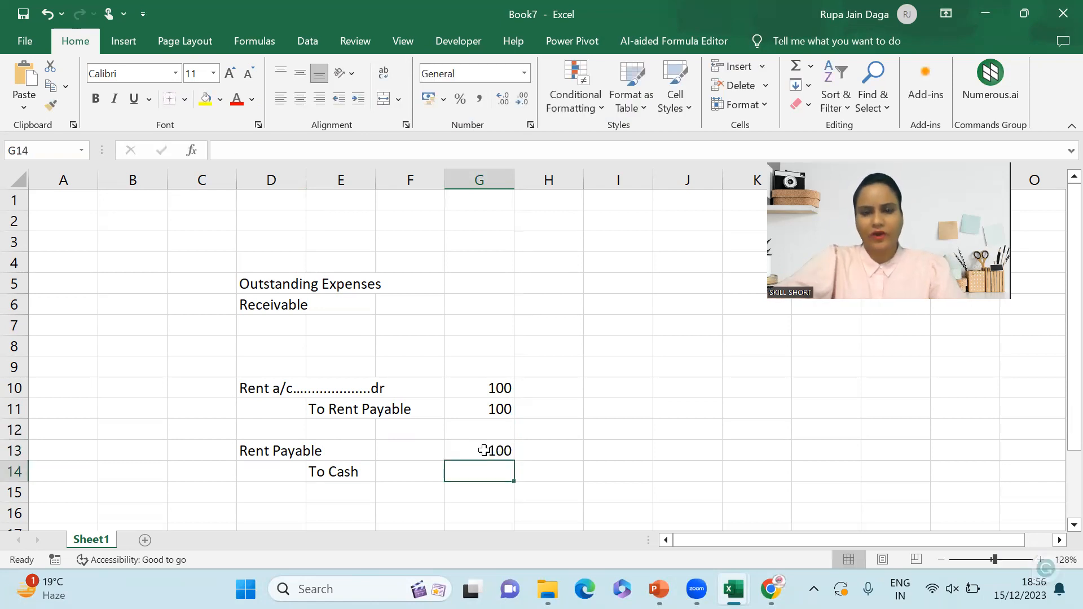
text(99)
key(Return)
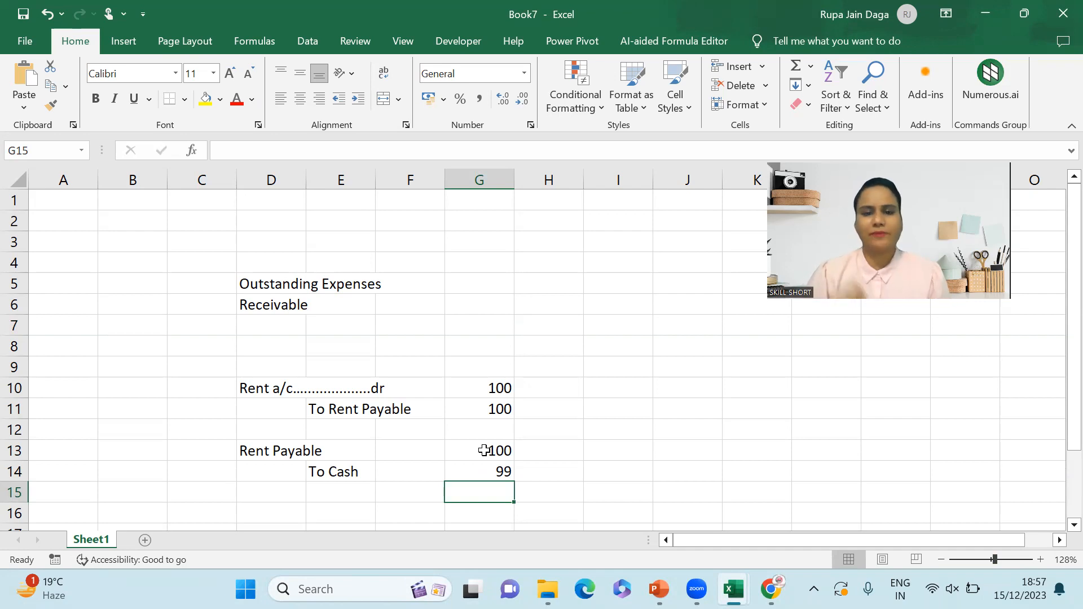
key(Left)
- Type 'To Clearing diff' in E15 with 1 as its amount in G15
key(Up)
key(Up)
key(Left)
key(Left)
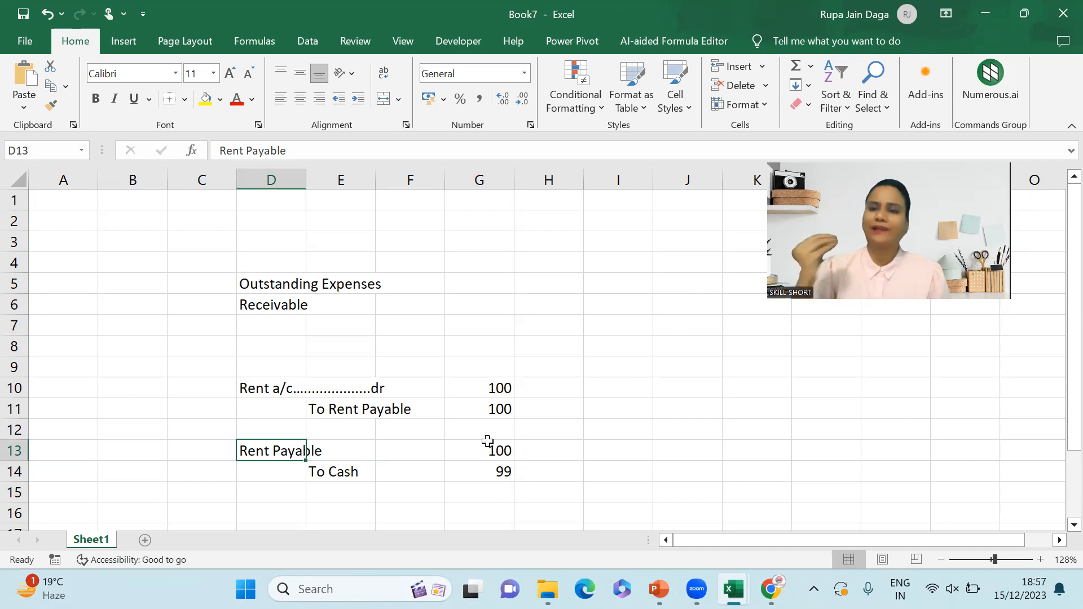
key(Down)
key(Down)
key(Right)
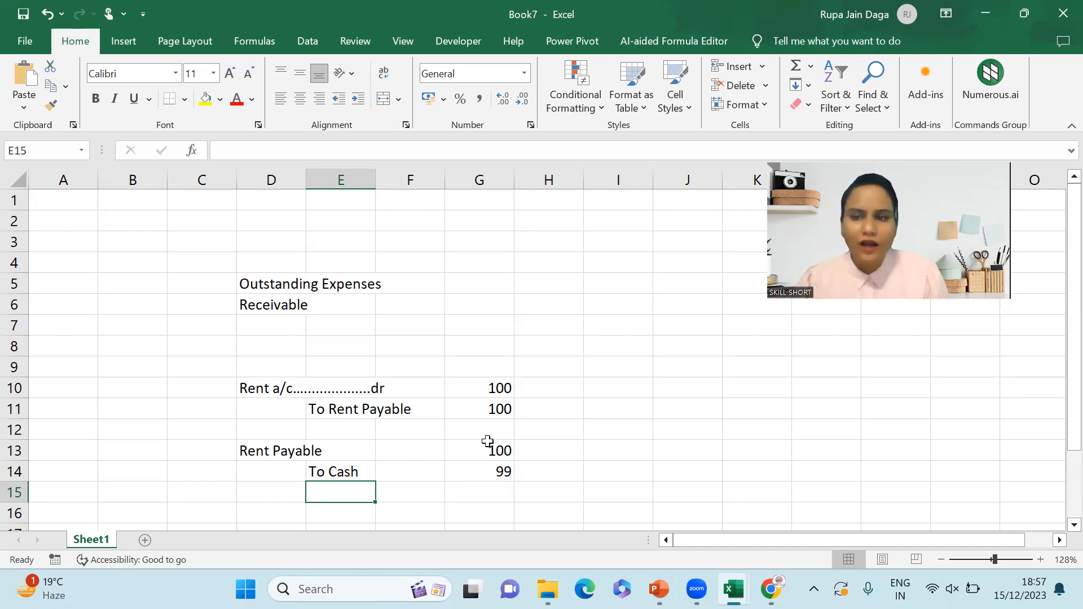
key(Caps_Lock)
text(To C)
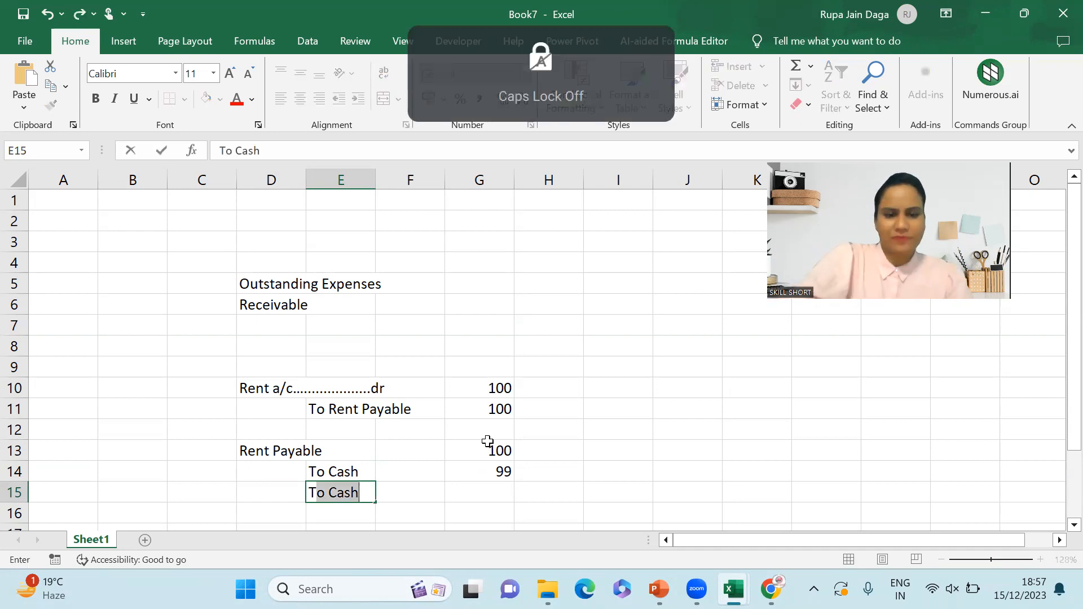
text(lea)
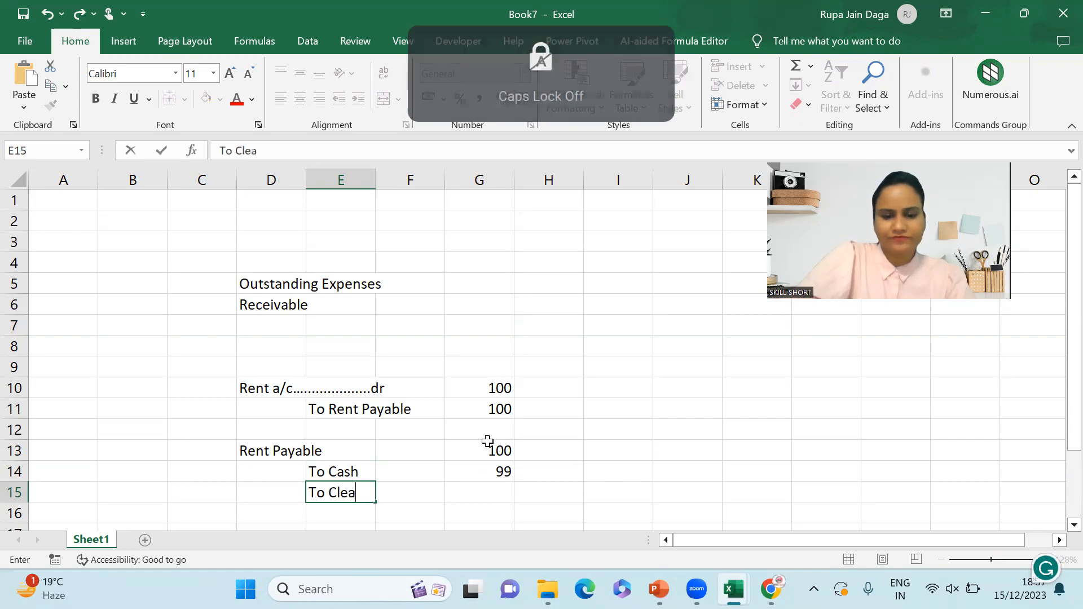
text(r)
key(BackSpace)
text(ri)
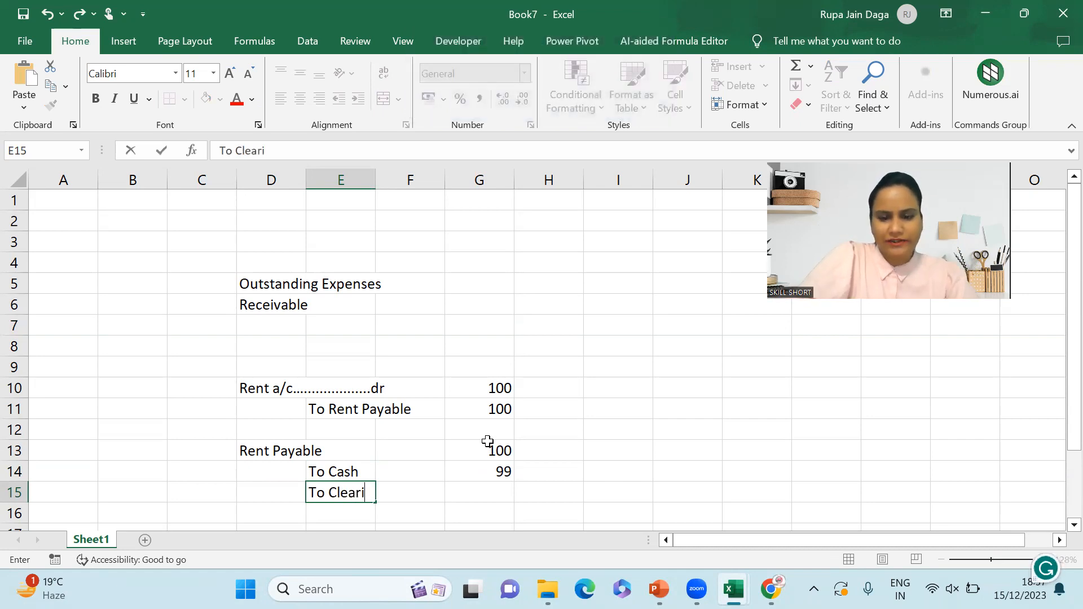
text(ng diff)
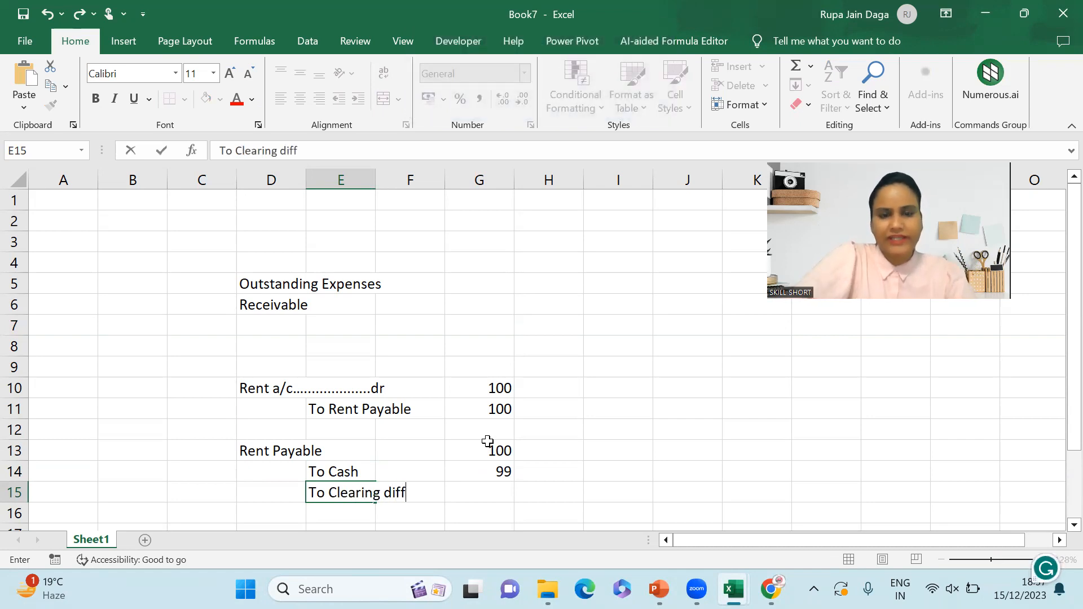
key(Tab)
key(Tab)
text(1)
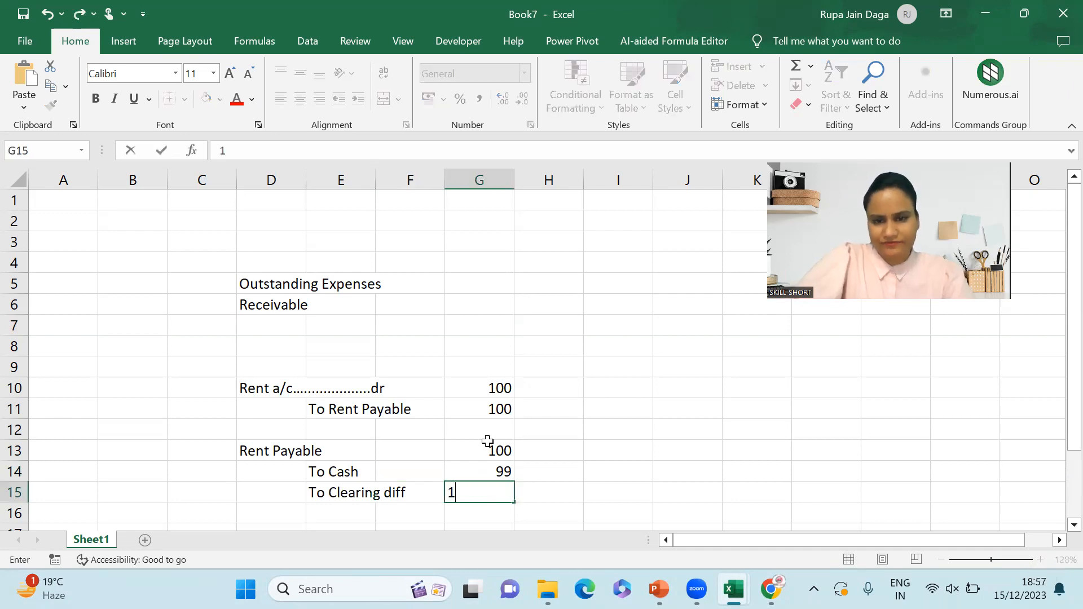
key(Return)
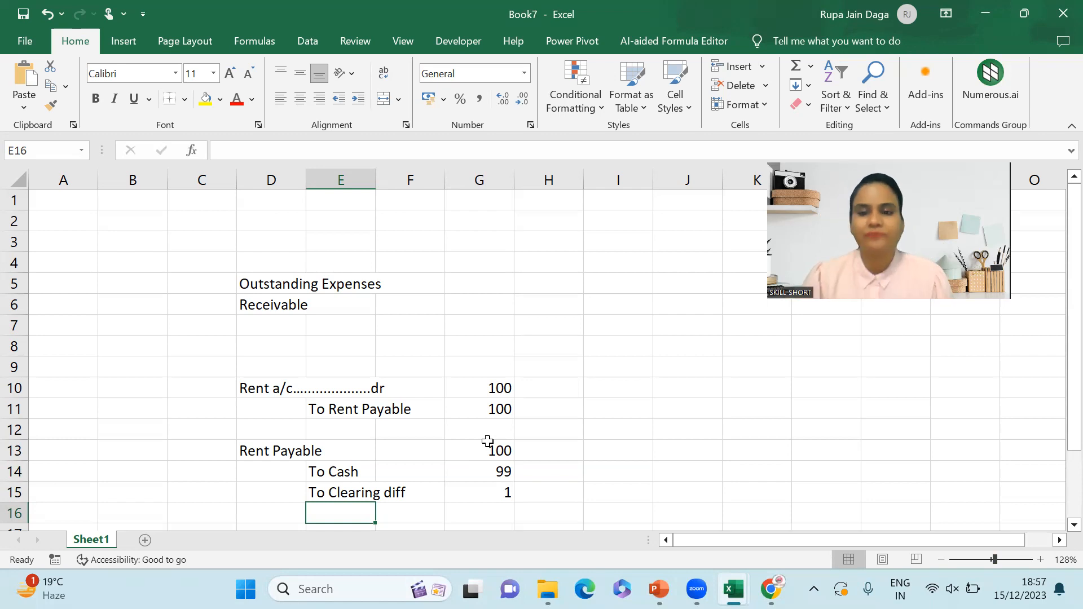
mouse_move(772, 589)
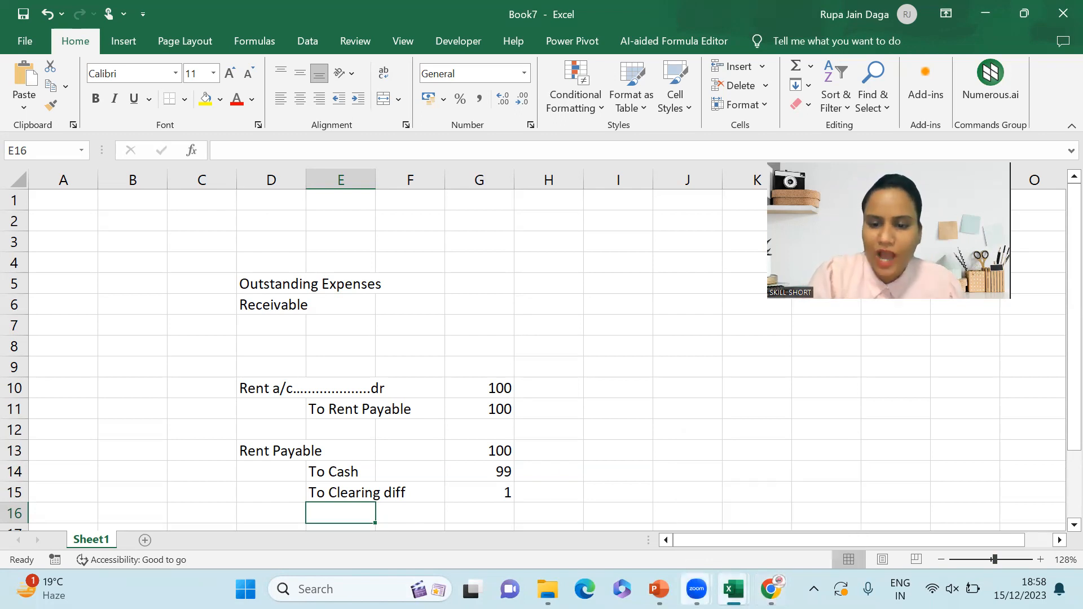
mouse_move(659, 589)
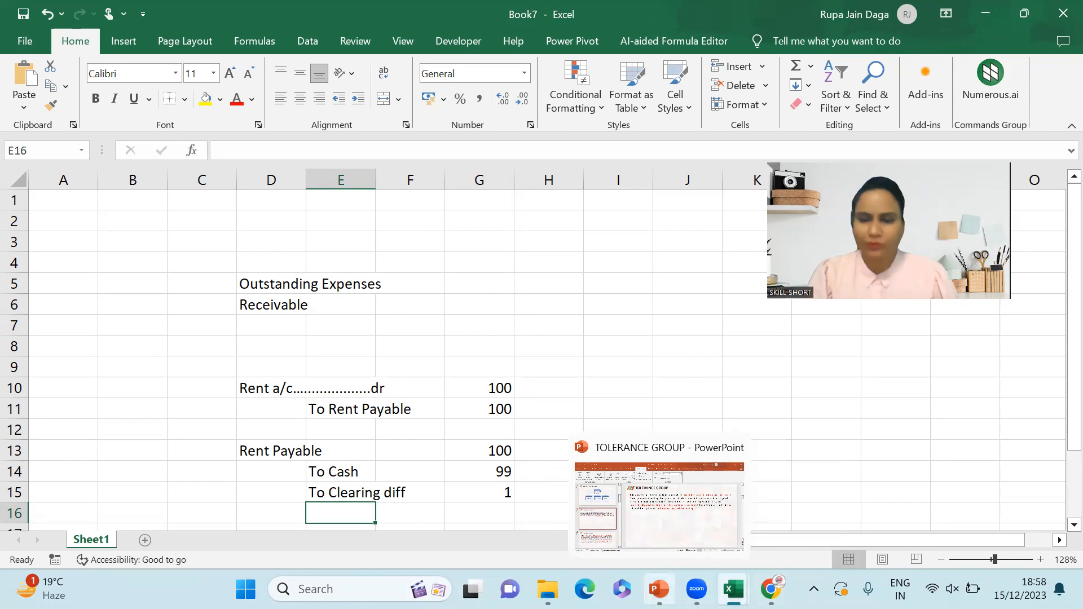
click(659, 590)
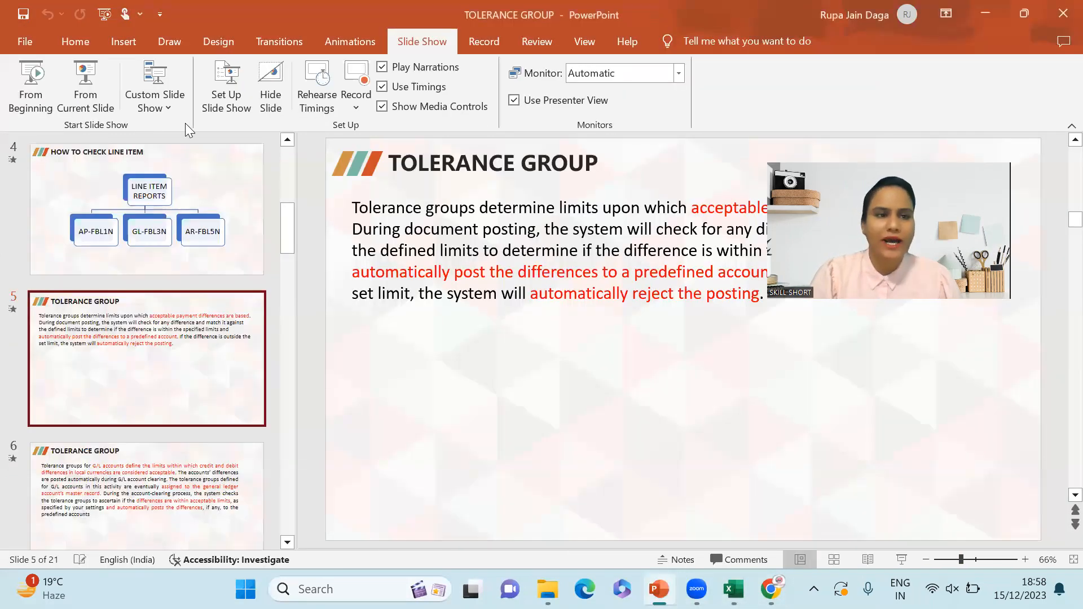
- Start the slide show from the TOLERANCE GROUP slide and reveal its explanation text
click(92, 75)
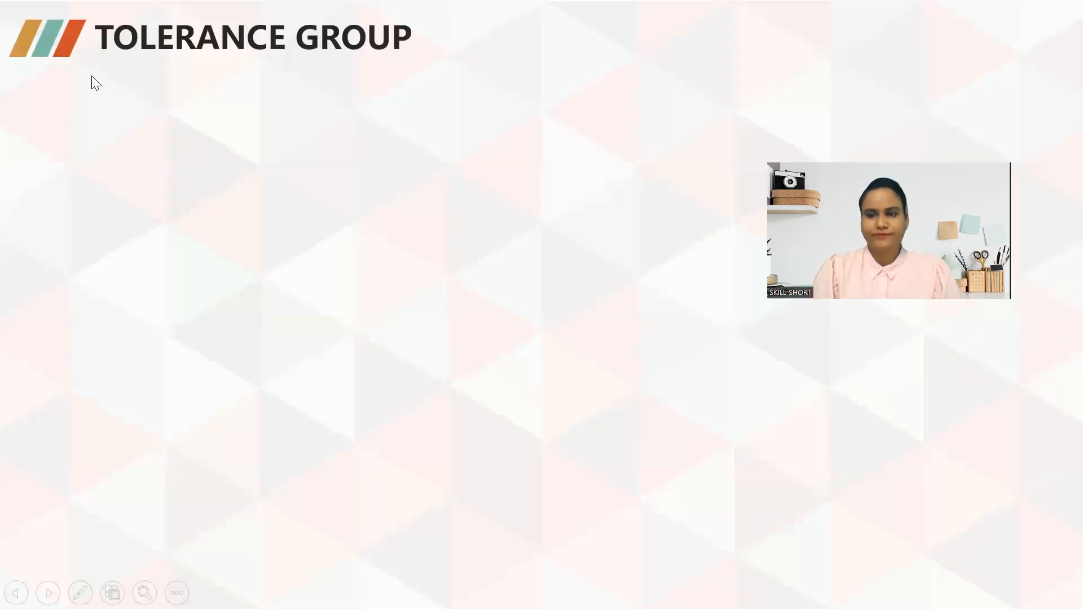
click(521, 350)
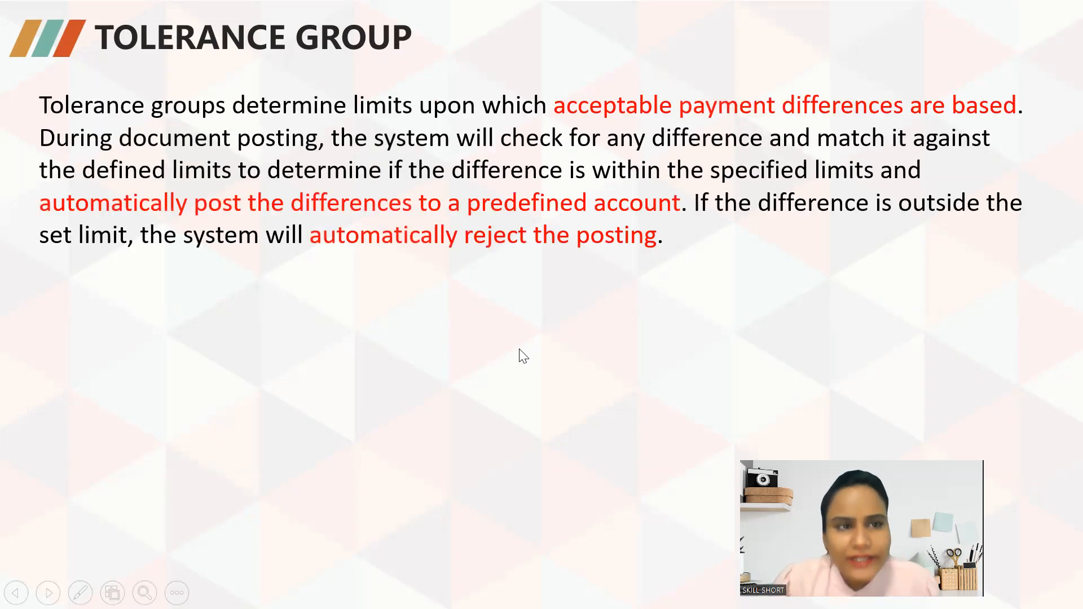
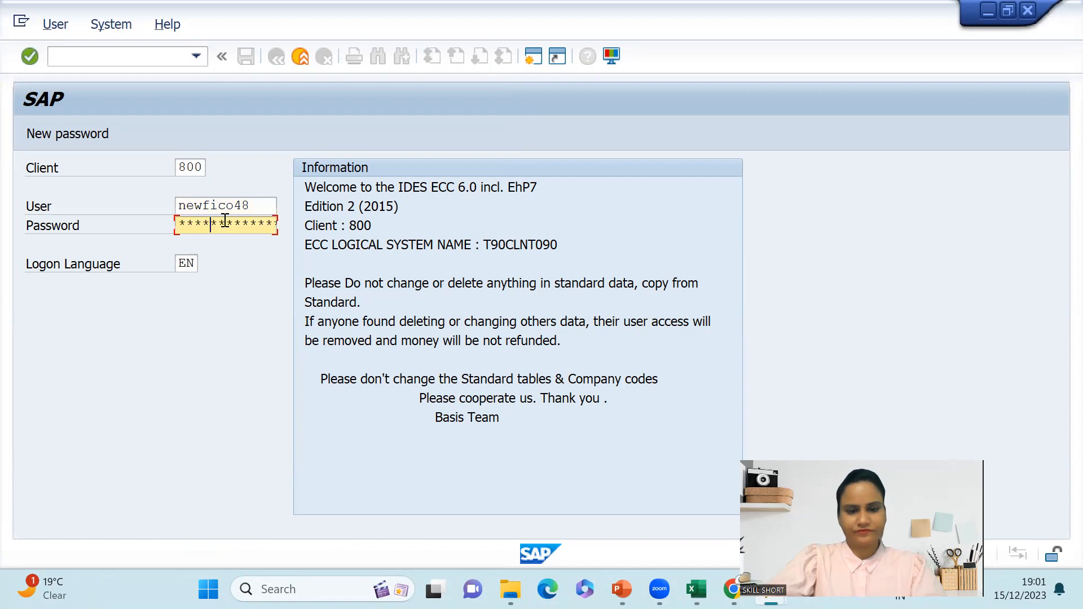
- Log on to SAP and start central G/L account maintenance with FS00
key(Return)
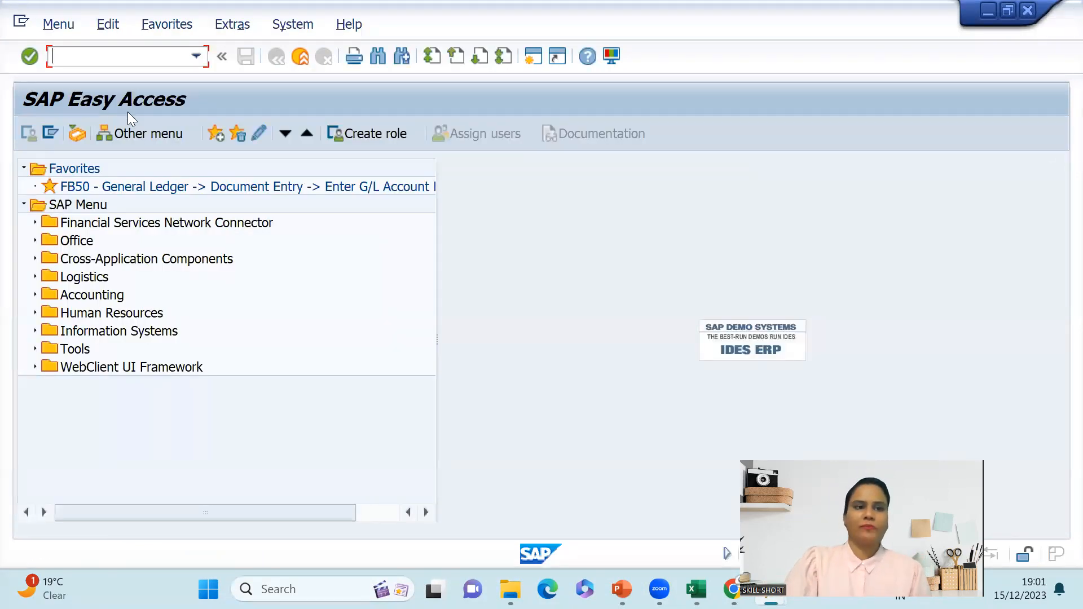
text(f)
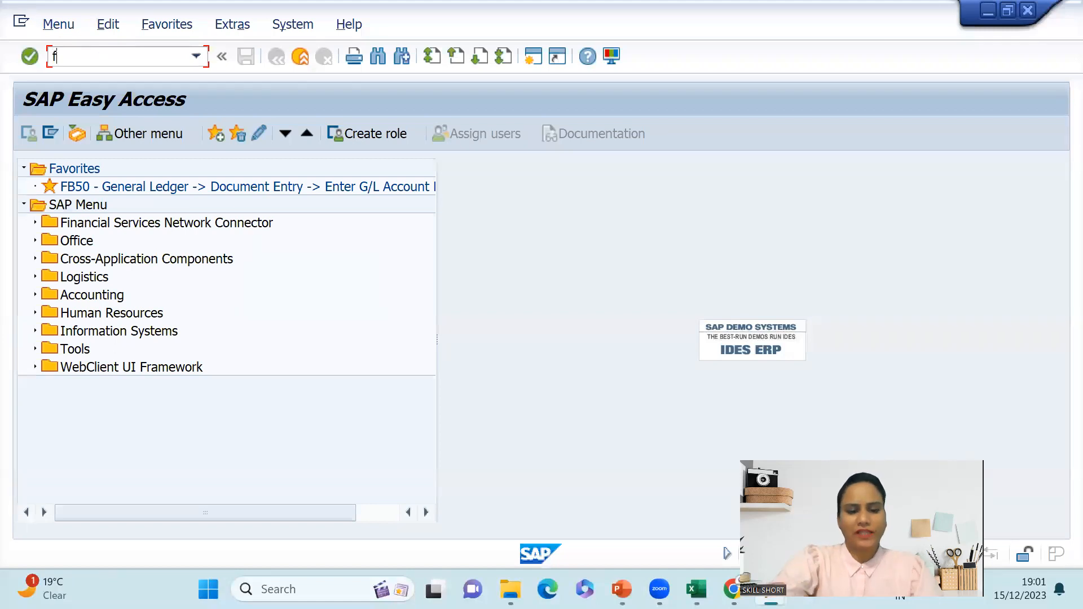
text(s00)
key(Return)
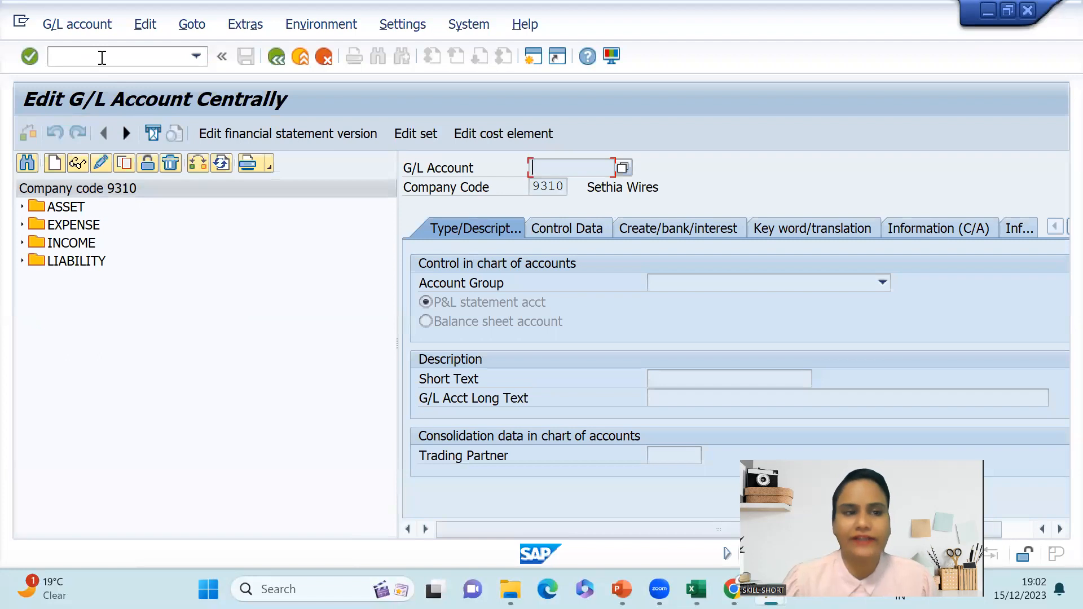
- Open account 1001 Outstanding Salary for change on its Control Data, then return to PowerPoint
click(22, 261)
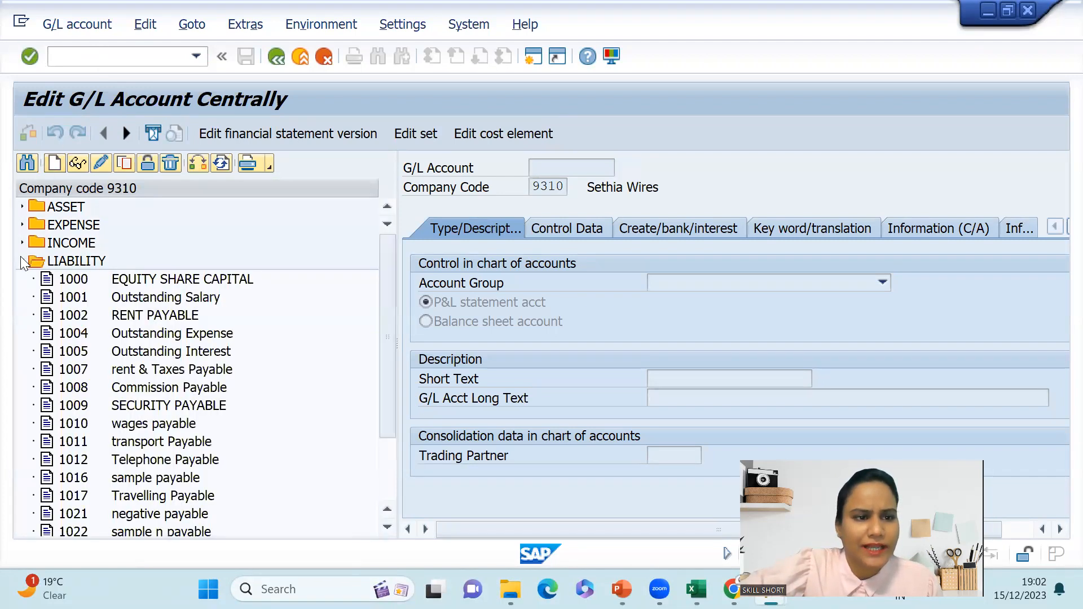
click(149, 303)
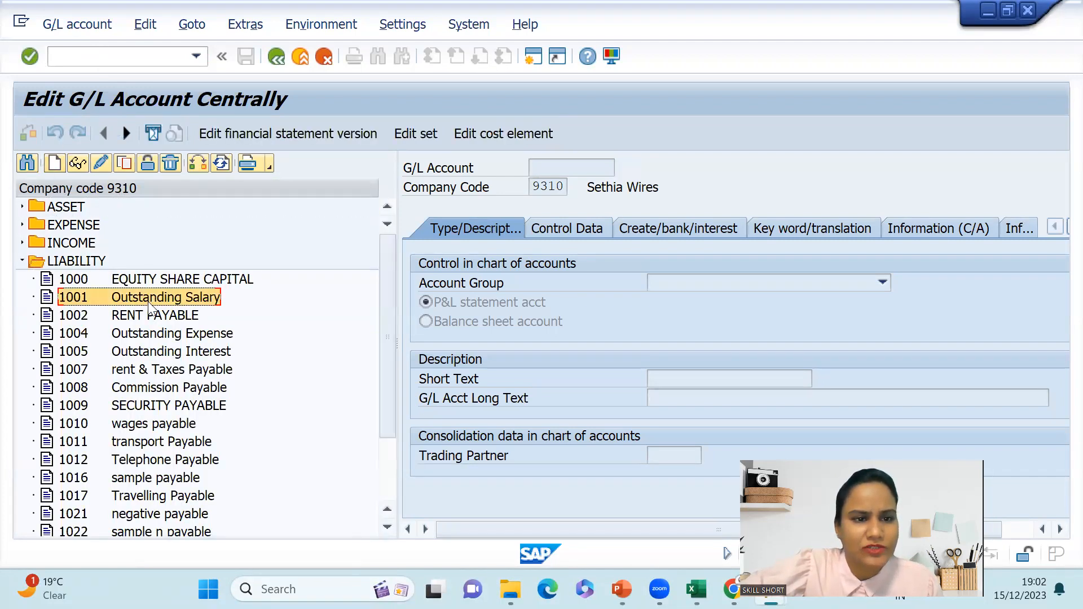
click(100, 164)
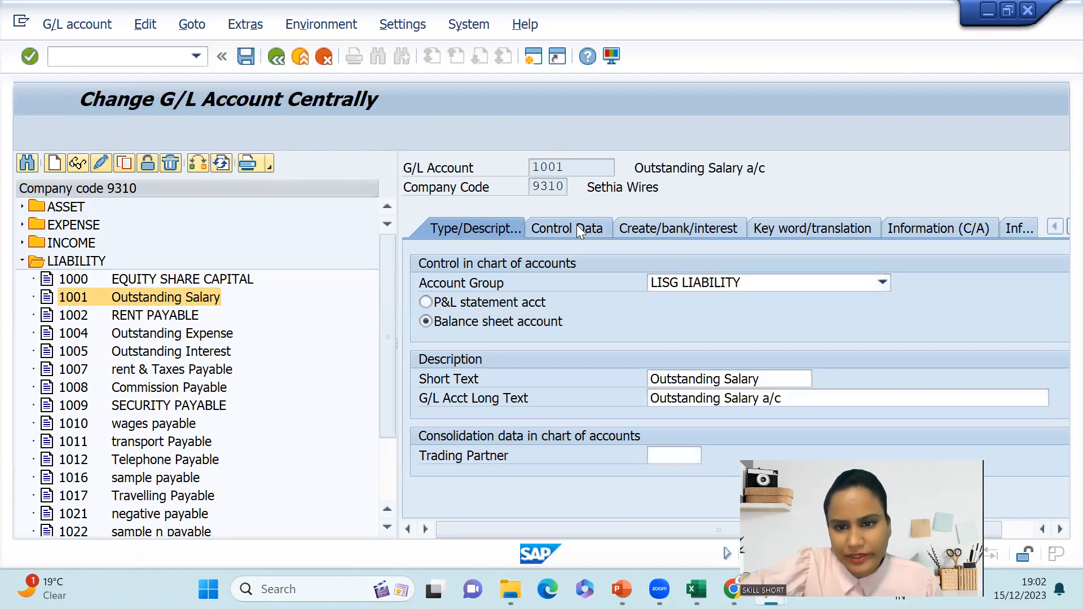
click(578, 230)
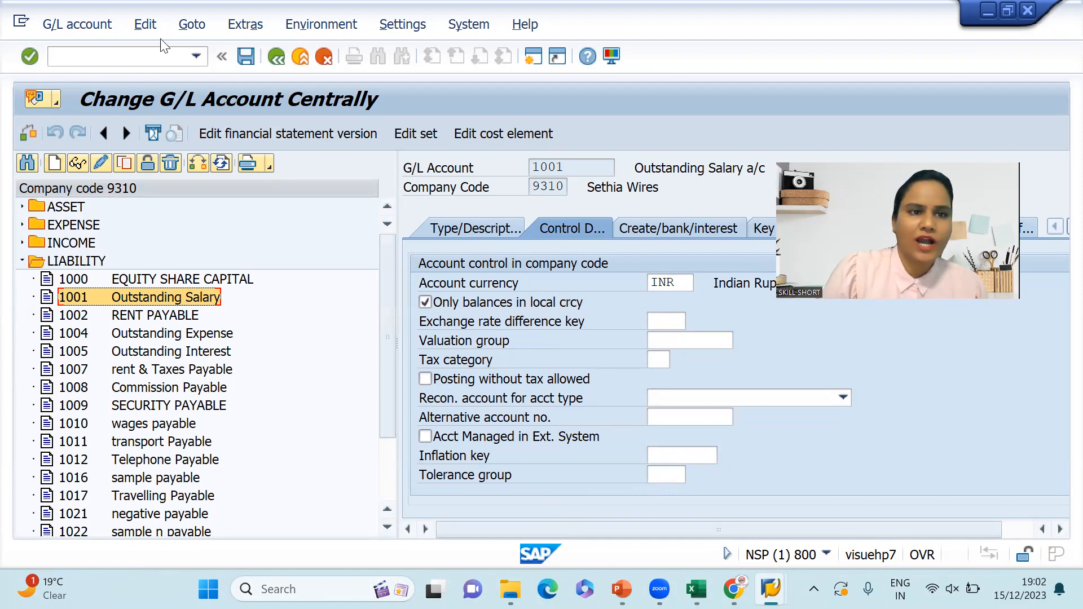
click(141, 54)
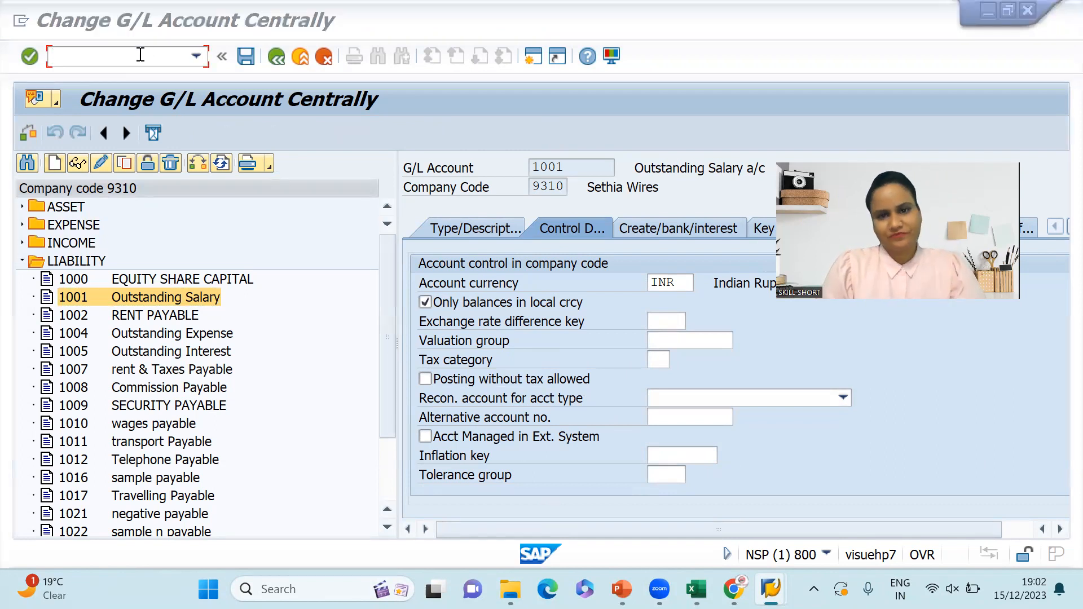
key(alt+Tab)
key(alt+Tab)
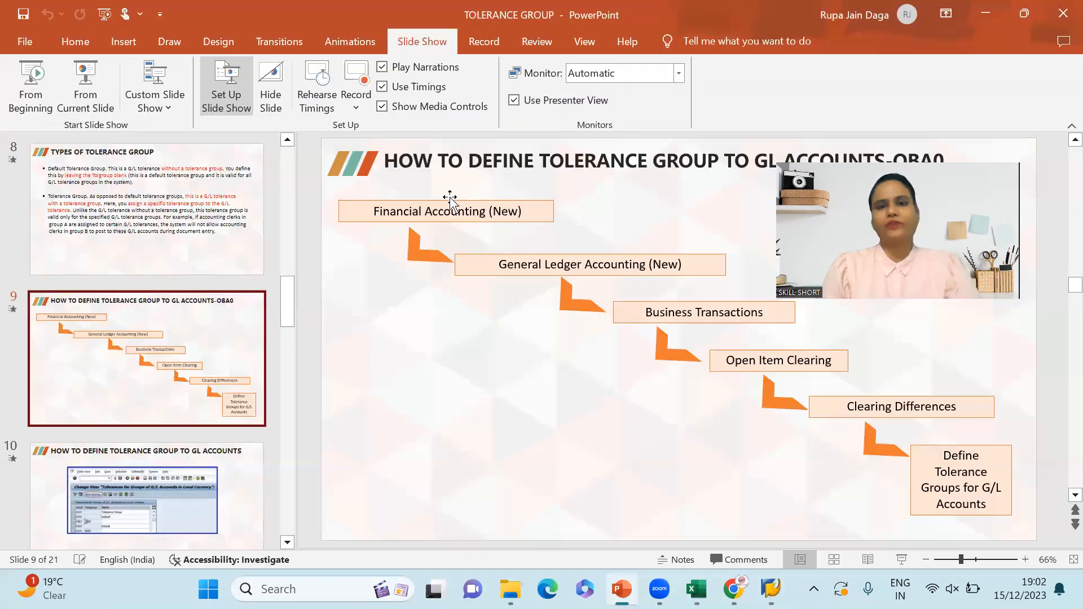
- Present the OBA0 menu-path slide full screen with its path steps, then return to SAP
click(85, 85)
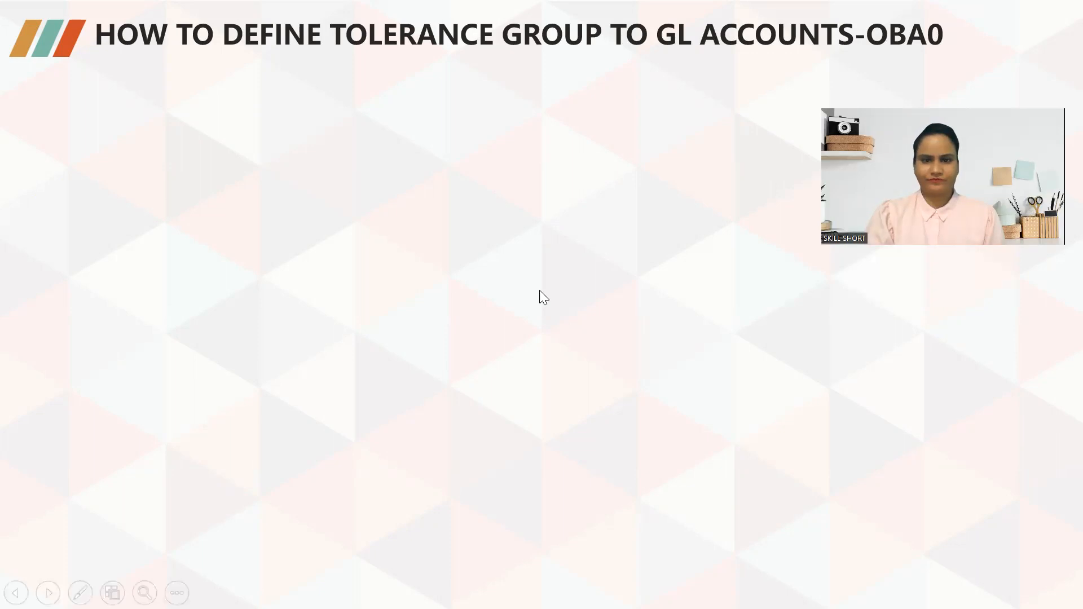
click(539, 290)
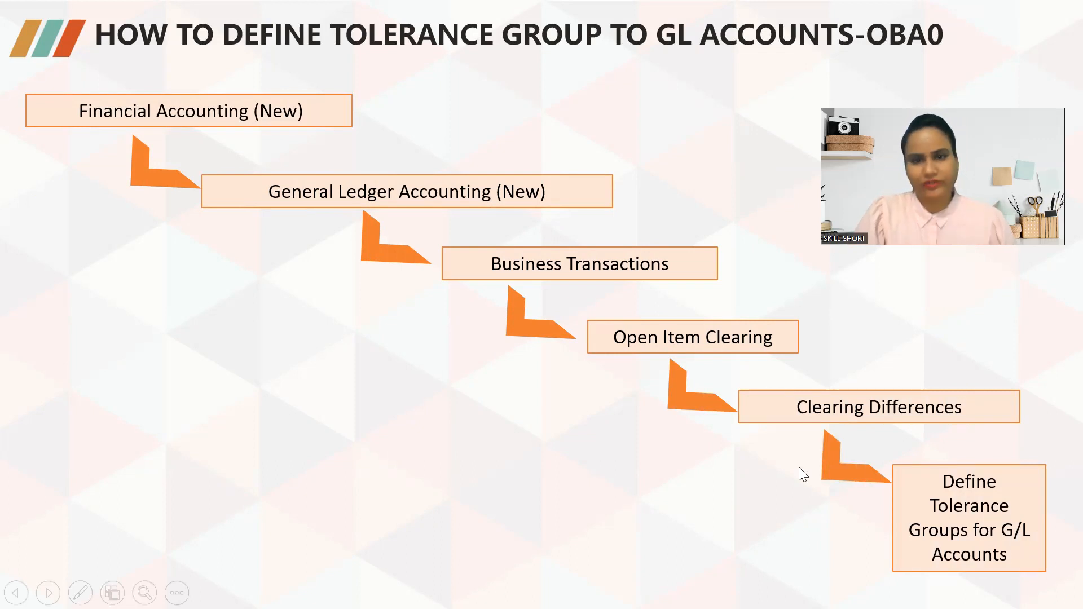
key(alt+Tab)
key(alt+Tab)
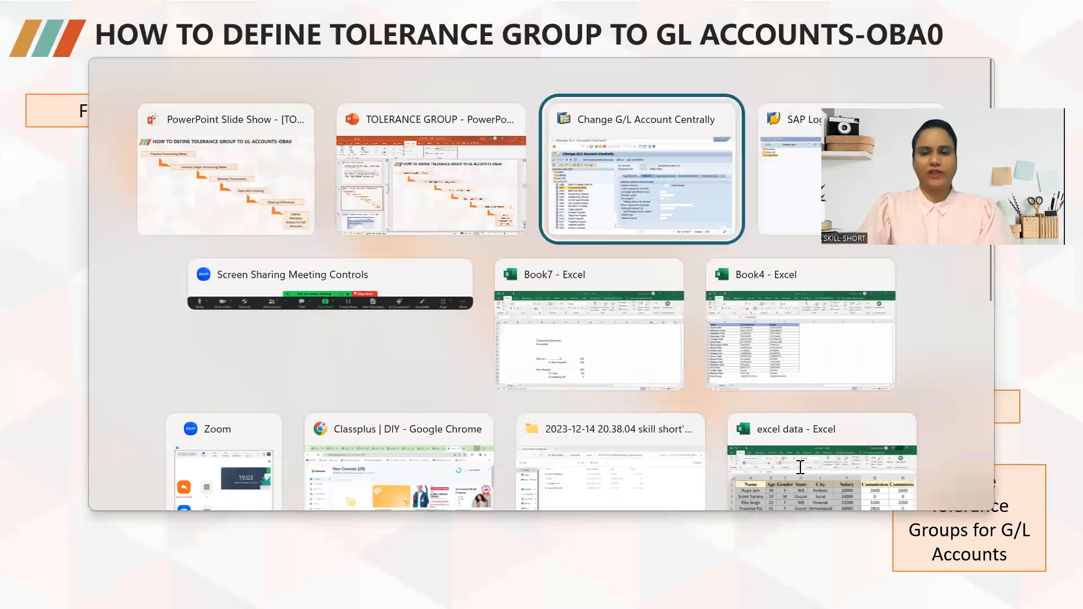
click(113, 63)
- Run SPRO and open the SAP Reference IMG
text(/n spro)
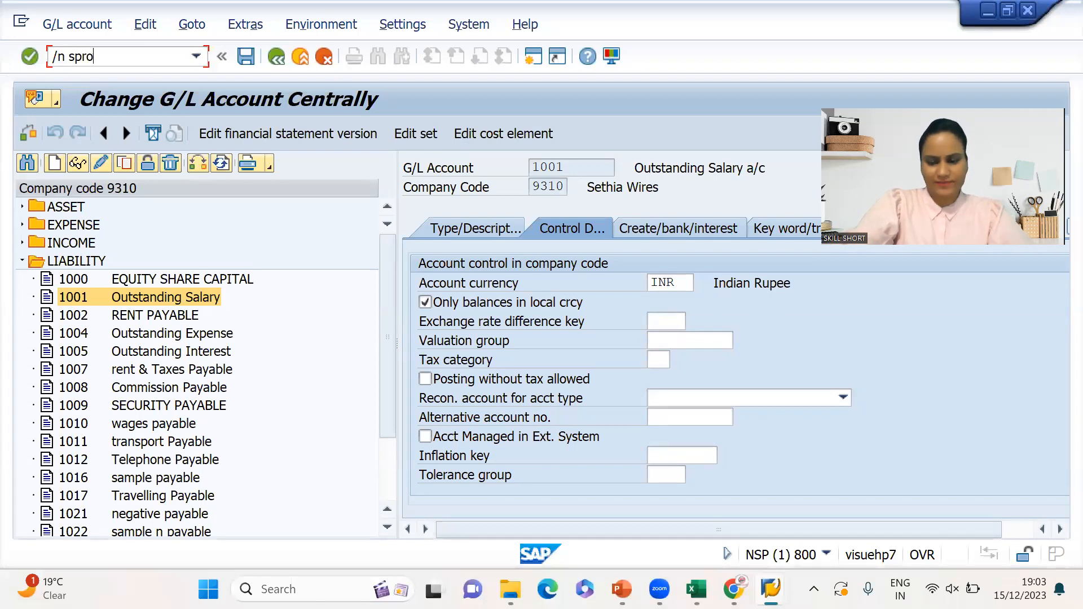
key(Return)
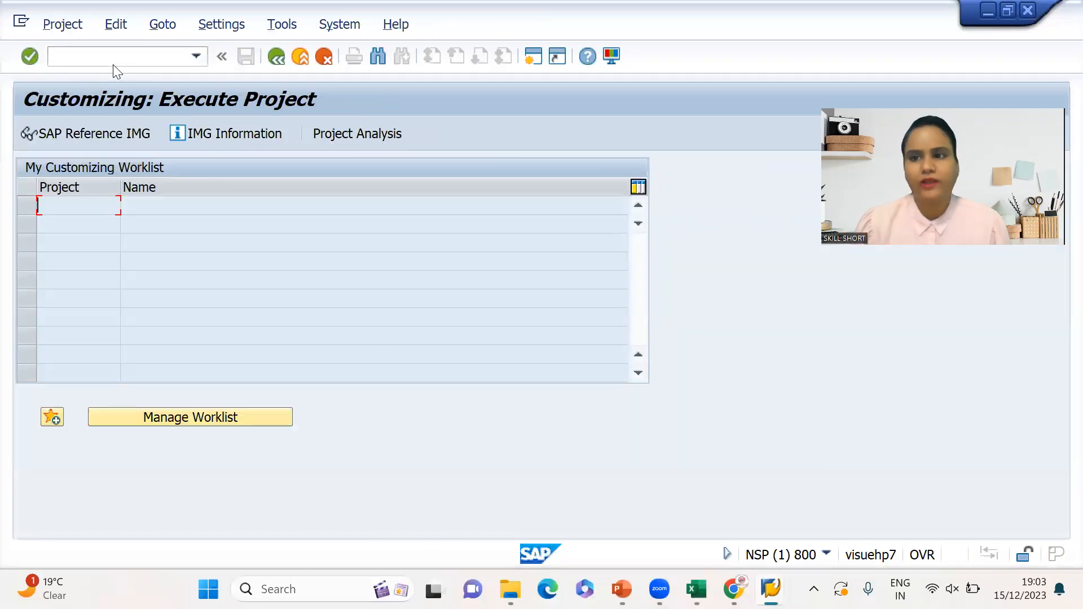
click(65, 128)
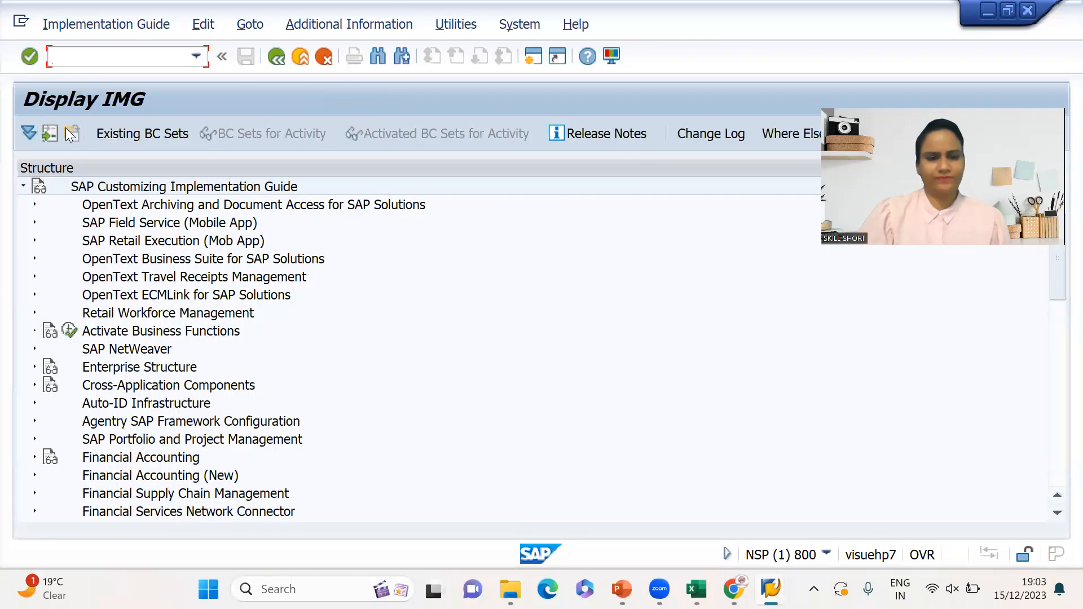
- Drill down to Open Item Clearing > Clearing Differences and execute Define Tolerance Groups for G/L Accounts
click(101, 423)
key(Down)
key(Down)
key(Down)
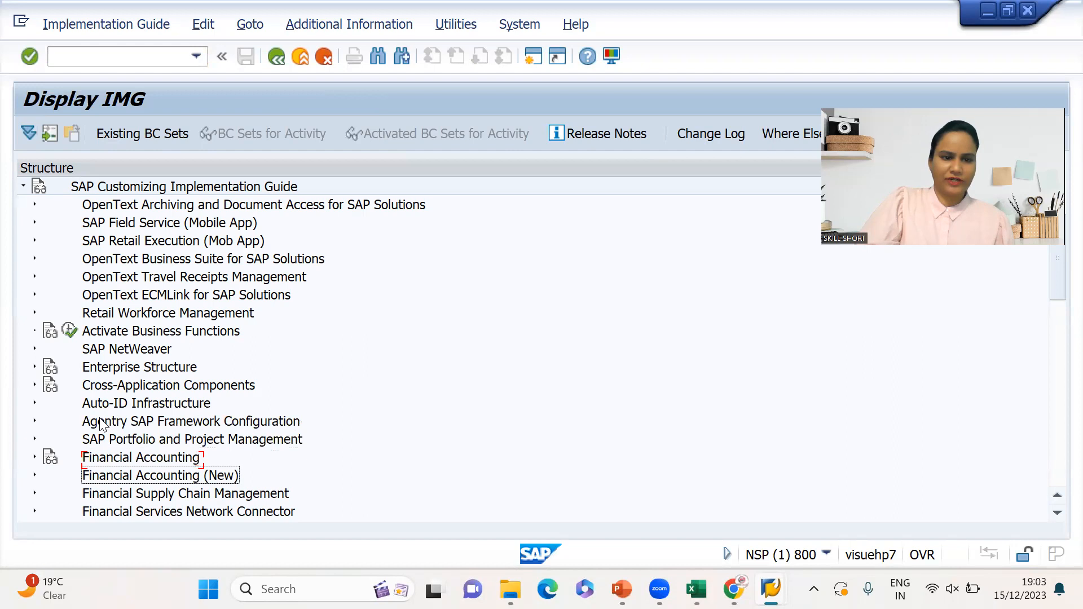
key(Right)
key(Down)
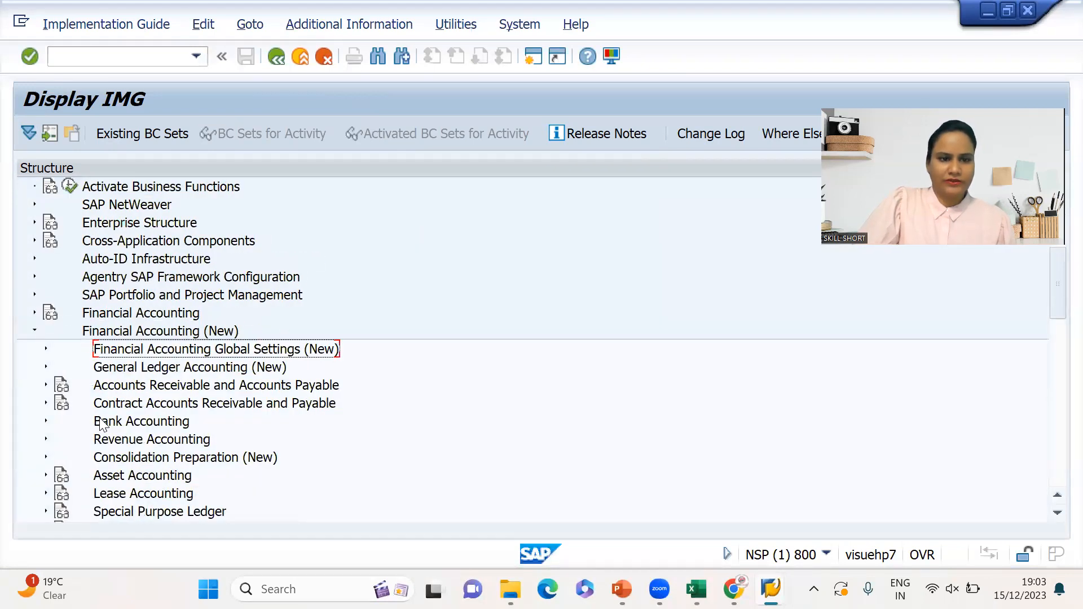
key(Down)
key(Right)
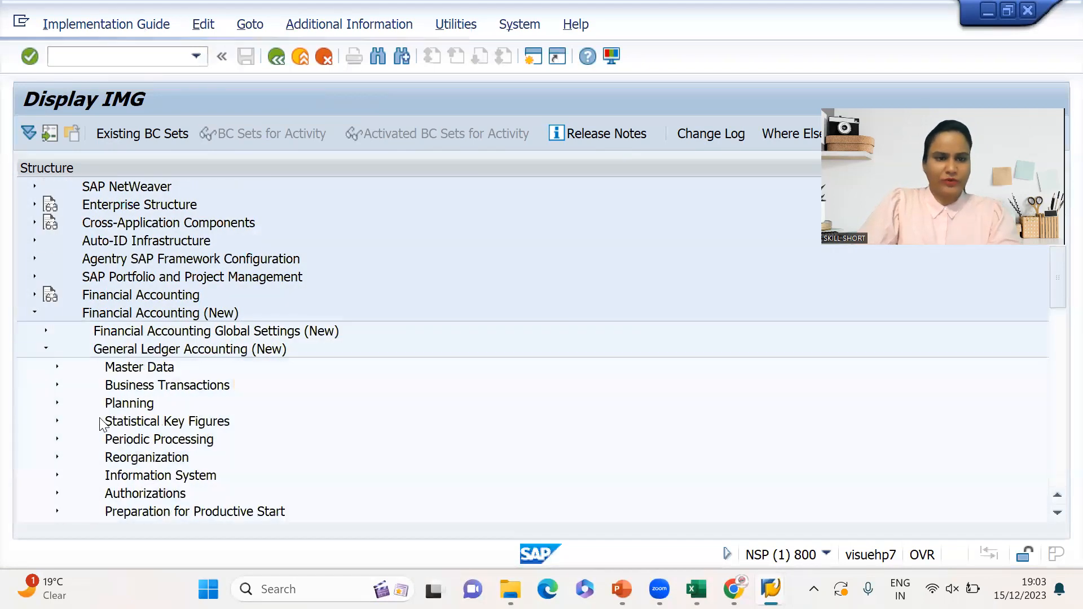
key(Down)
key(Down)
key(Down)
key(Down)
key(Down)
key(Down)
key(Down)
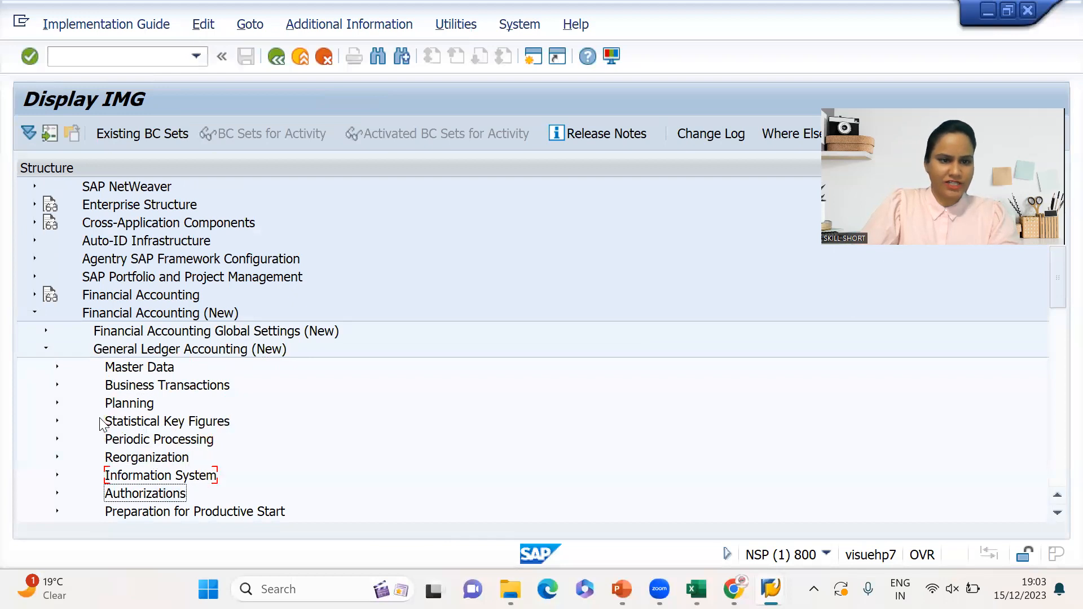
key(Up)
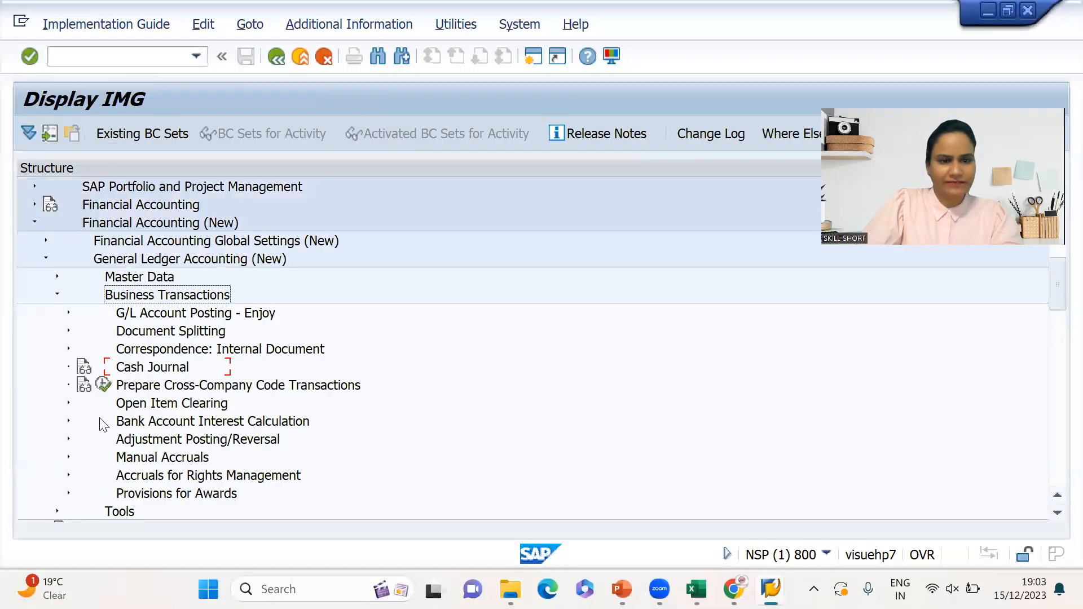
key(Right)
key(Down)
key(Down)
key(Down)
key(Down)
key(Down)
key(Down)
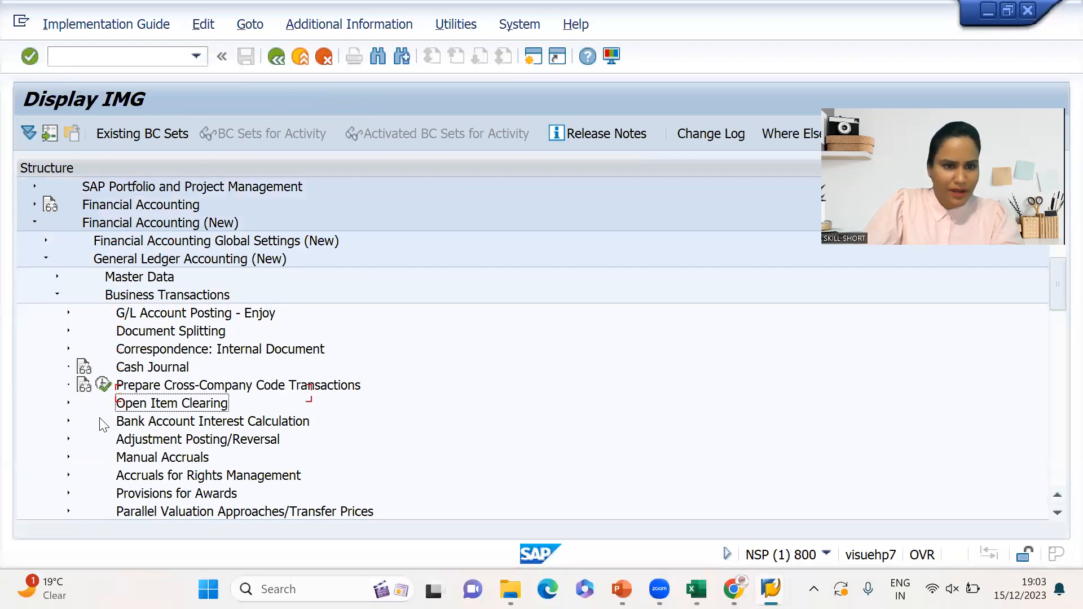
key(Right)
key(Down)
key(Down)
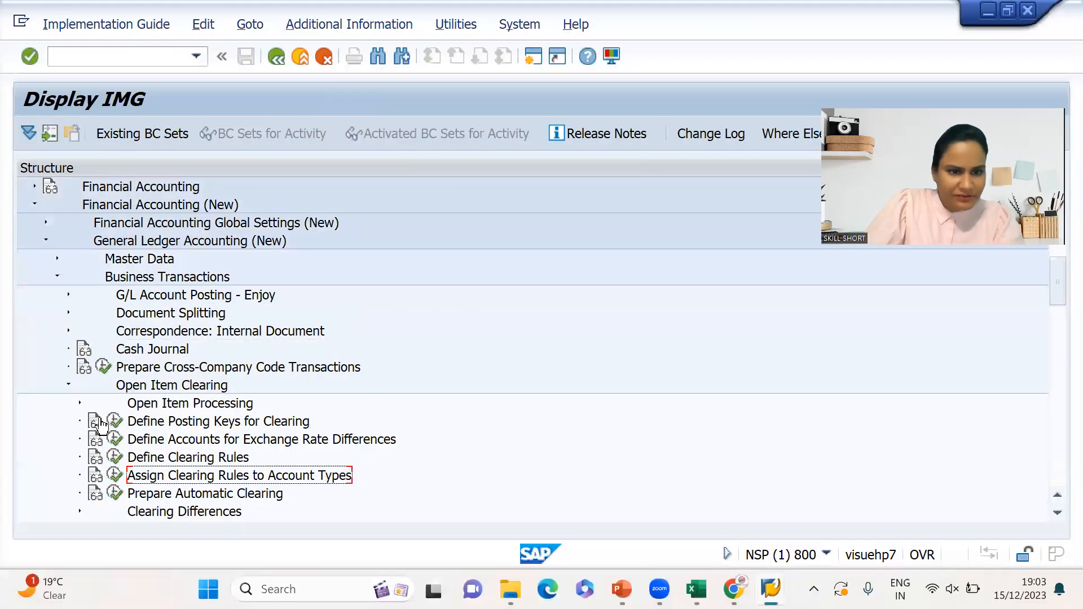
key(Down)
key(Down)
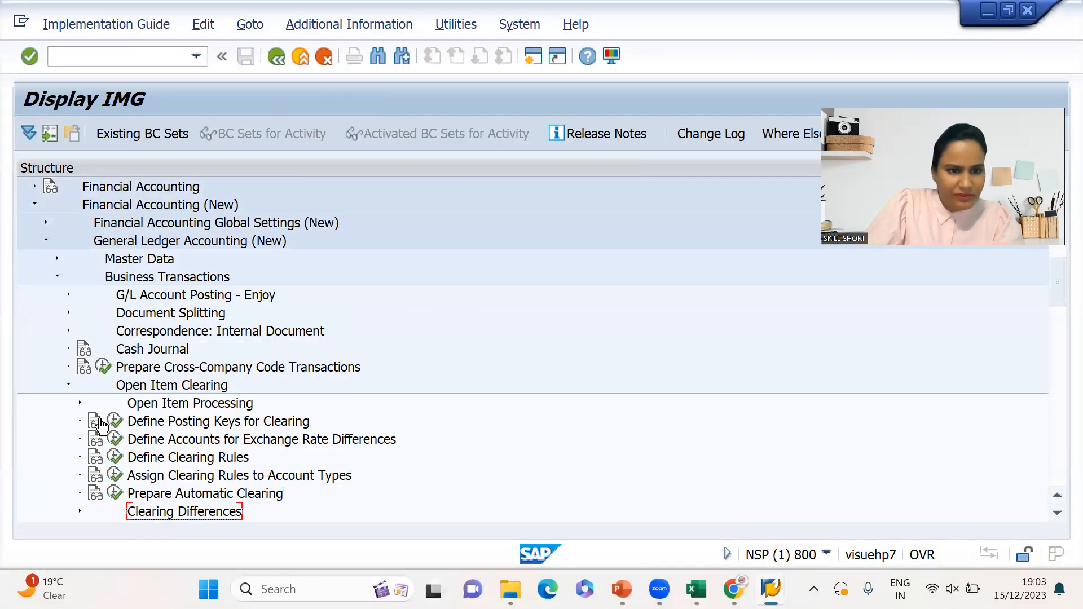
key(Right)
key(Down)
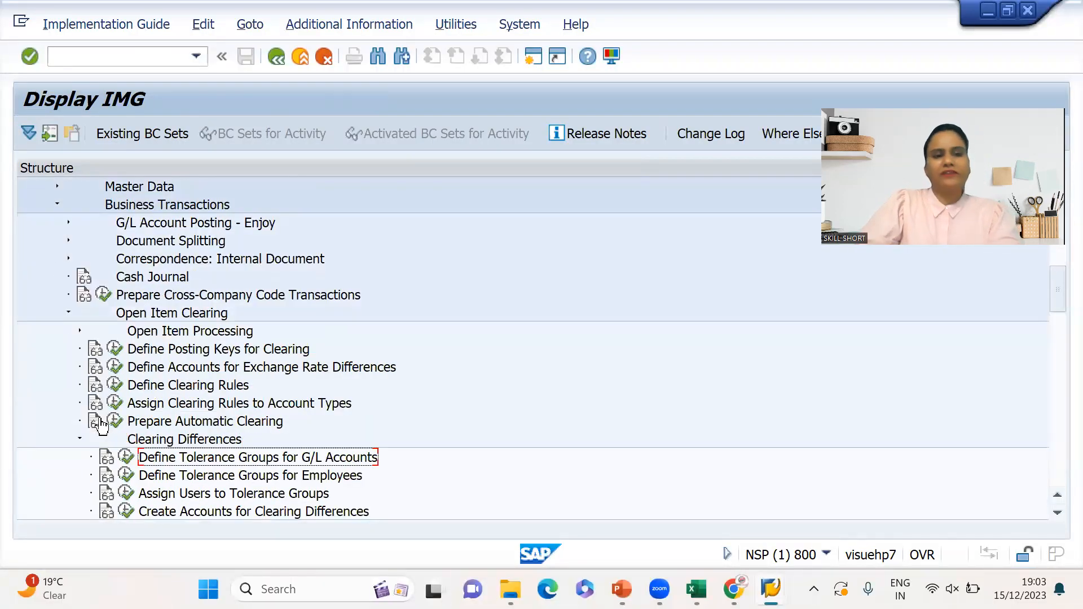
click(135, 457)
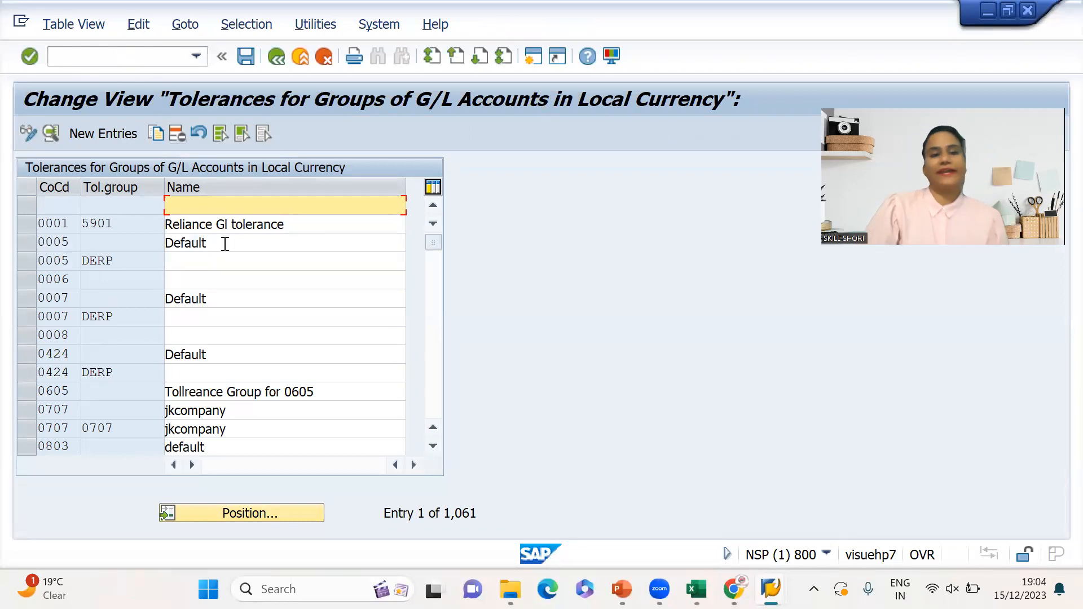
- Open the G/L tolerance groups table directly with transaction OBA0
click(121, 59)
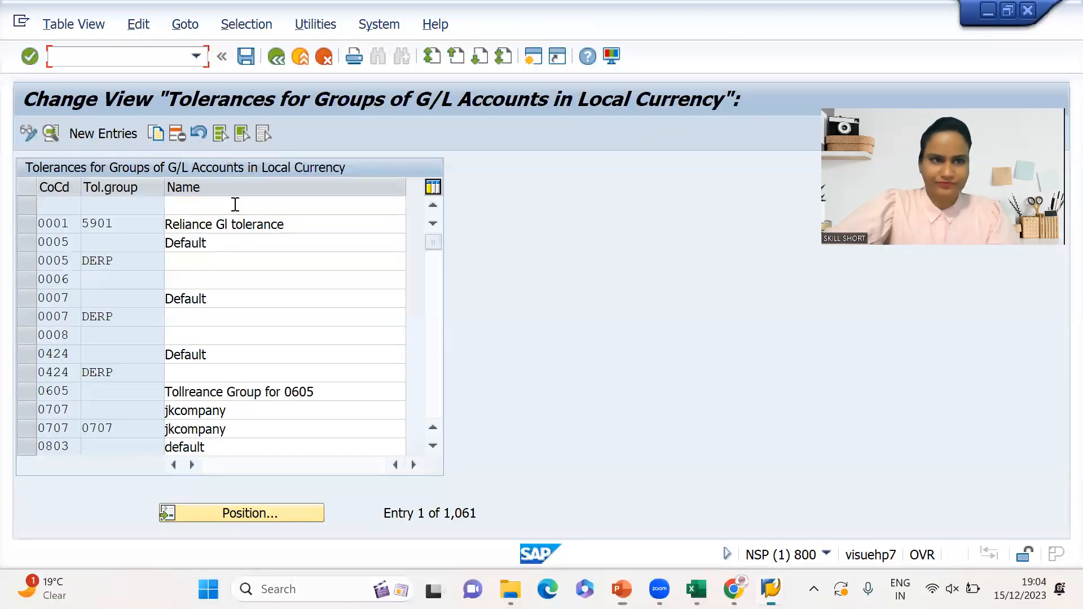
text(oba0)
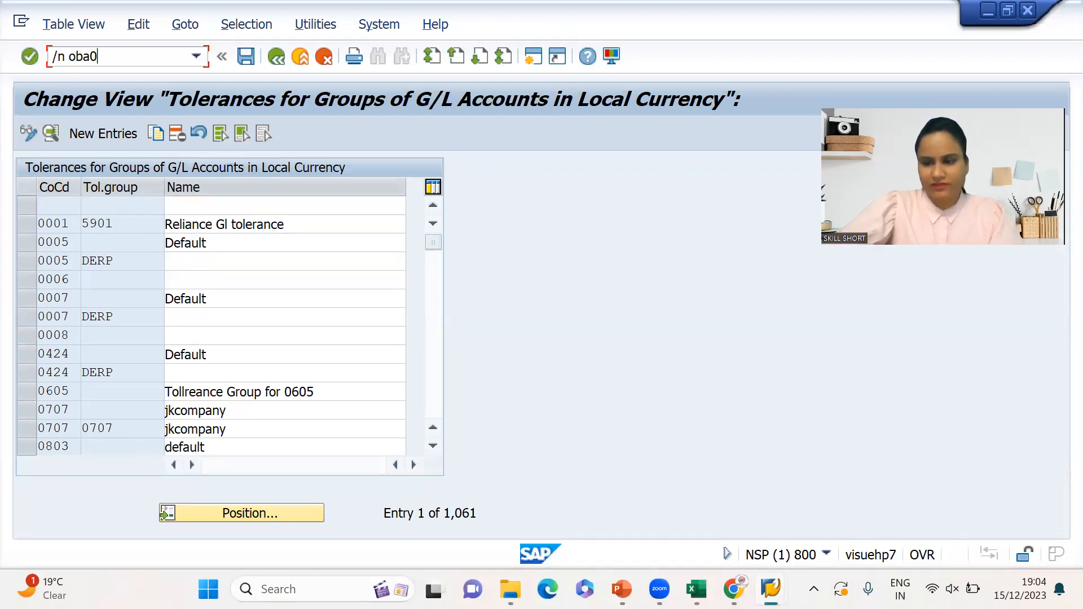
key(Return)
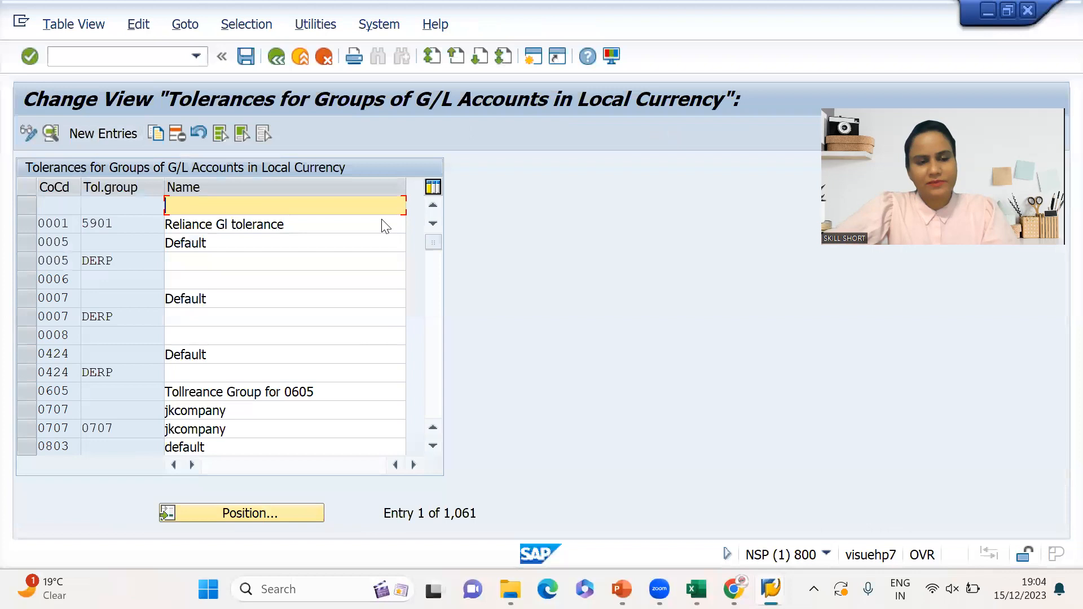
- Add a new entry for company code 6703 with a blank group key and description 'default'
click(125, 133)
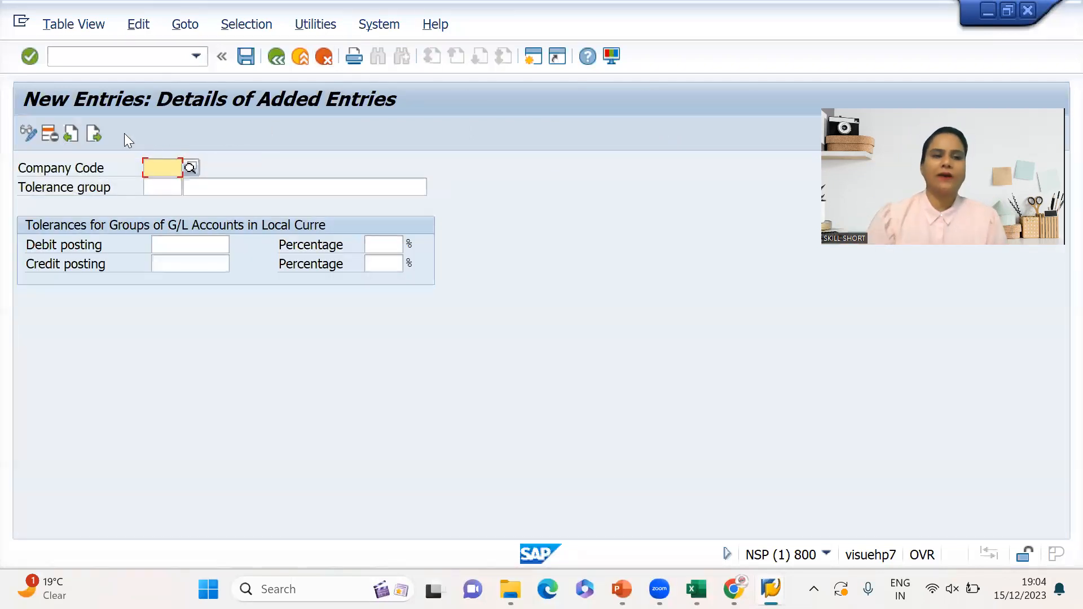
text(67)
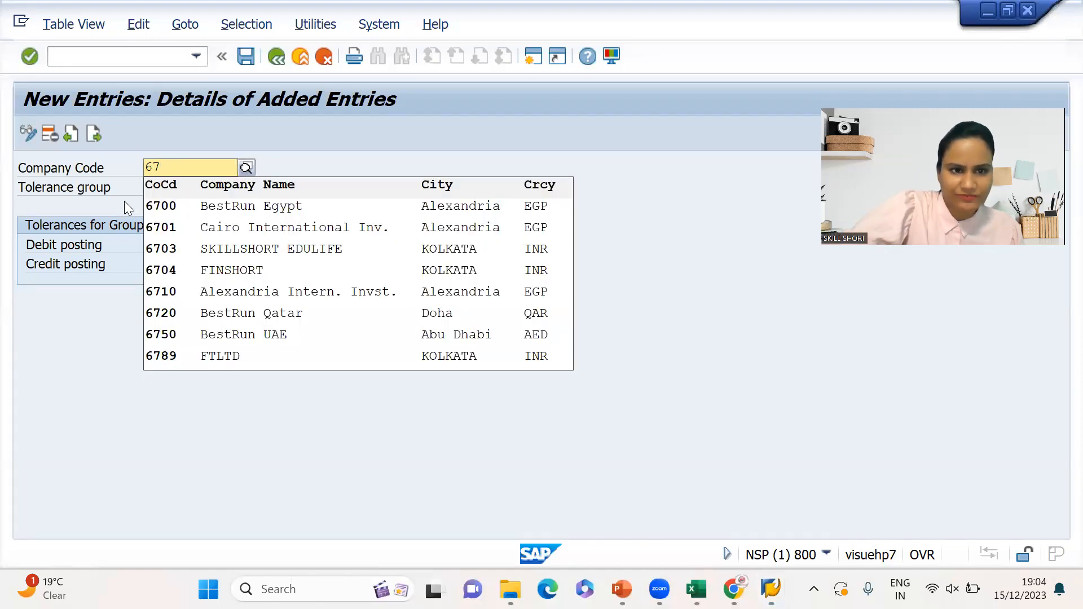
click(253, 245)
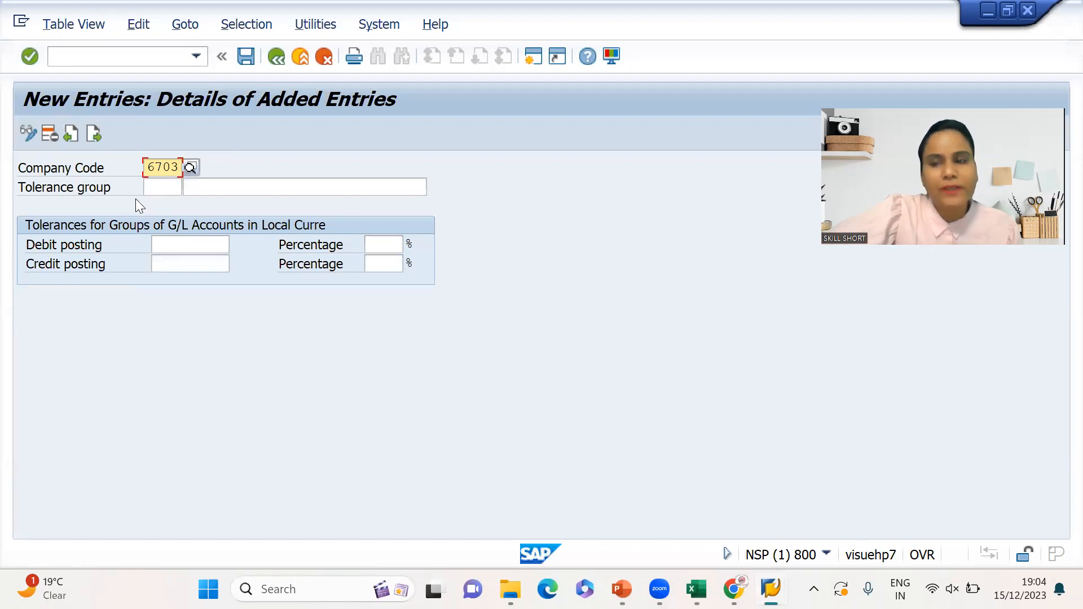
click(223, 185)
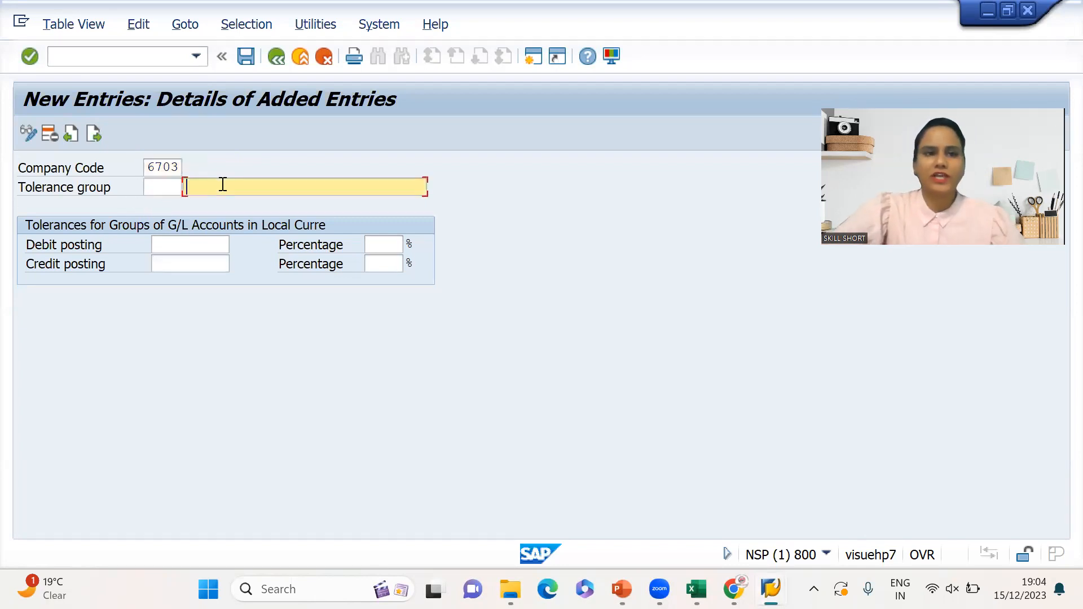
text(default)
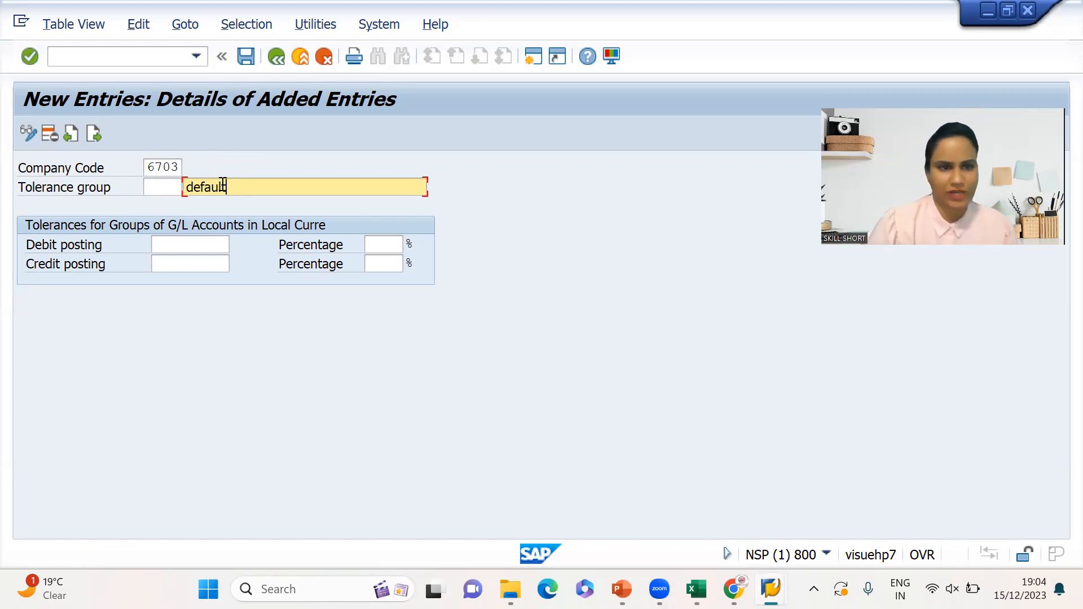
click(212, 244)
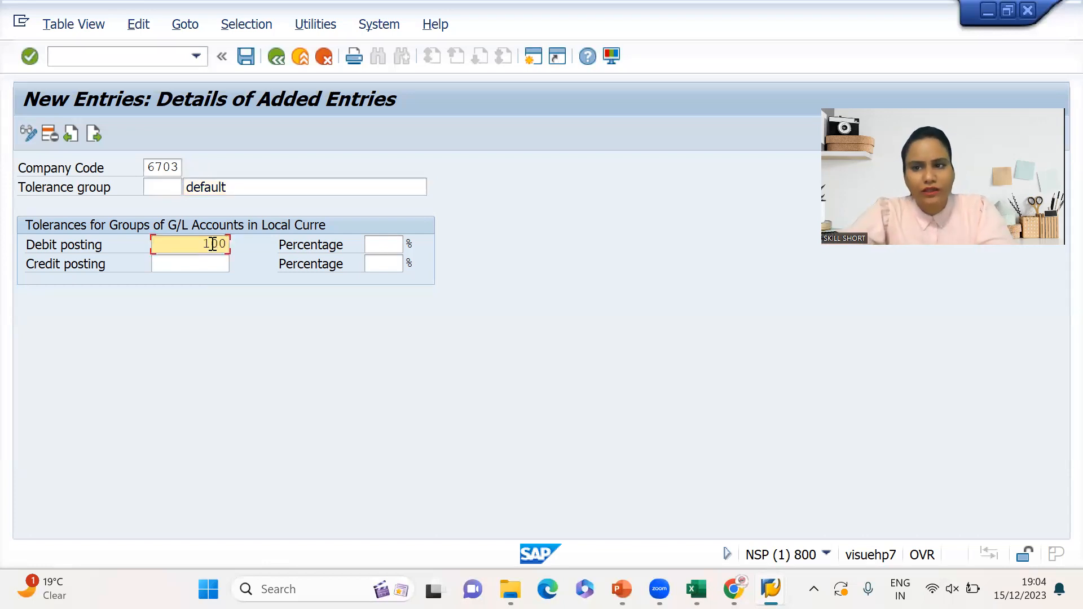
- Set the credit posting limit to 100 and both percentage limits to 1, then save
click(204, 271)
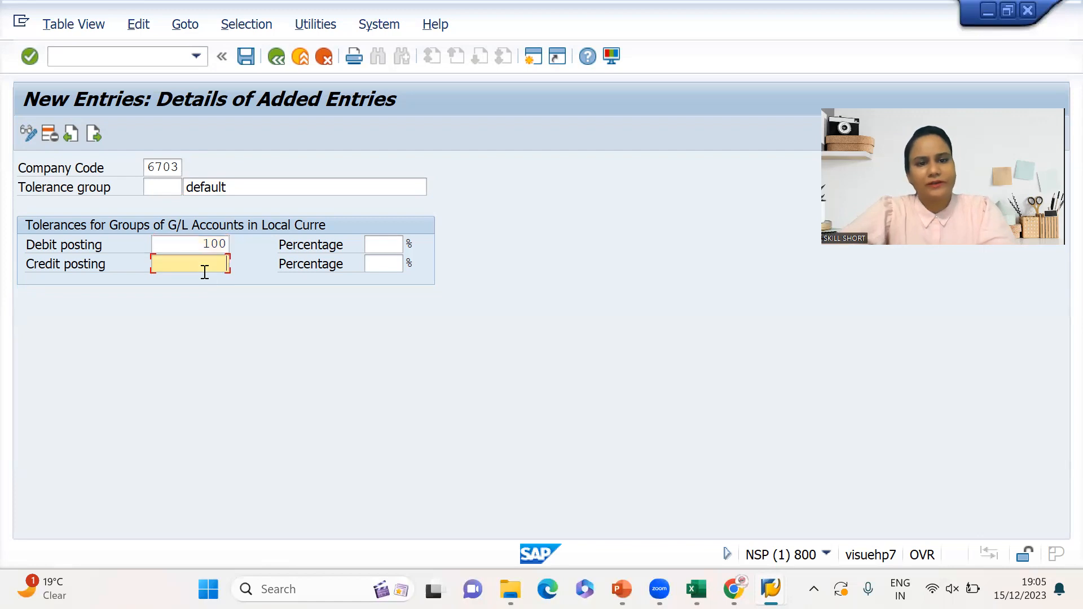
text(100)
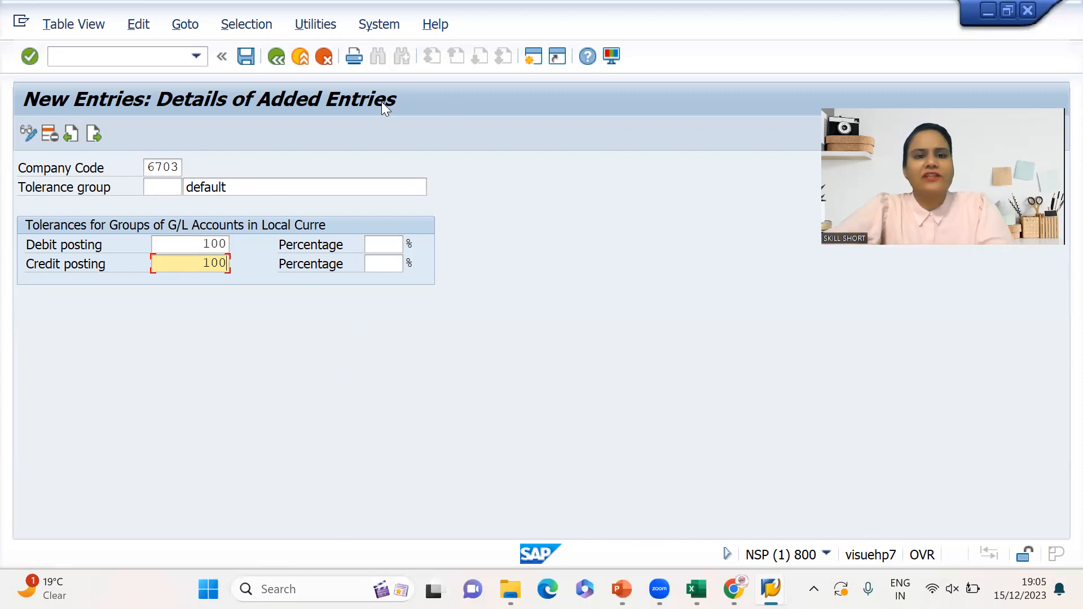
click(397, 249)
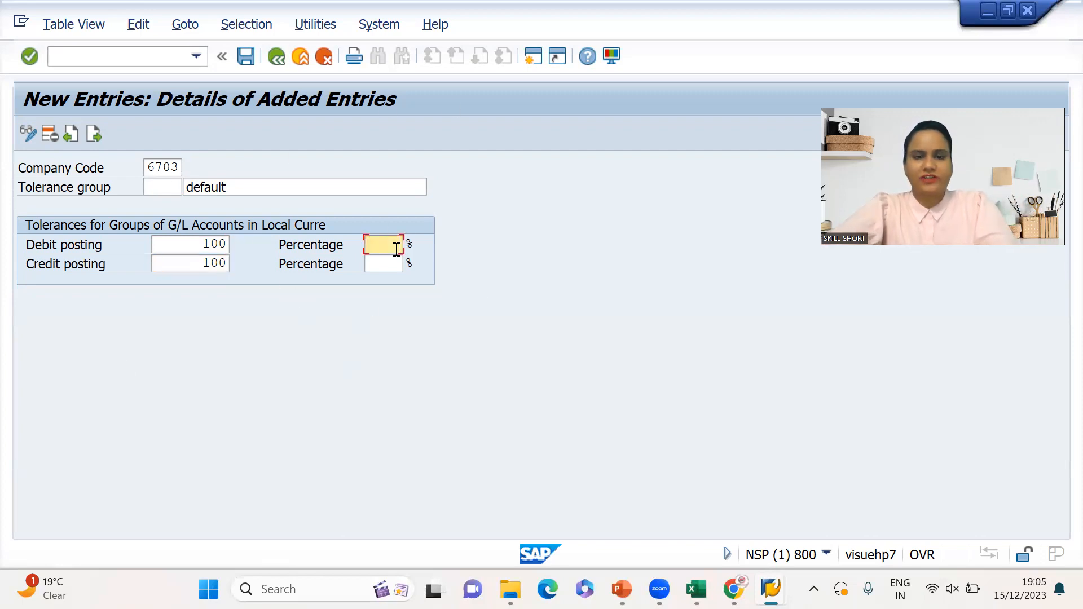
text(1)
text(1)
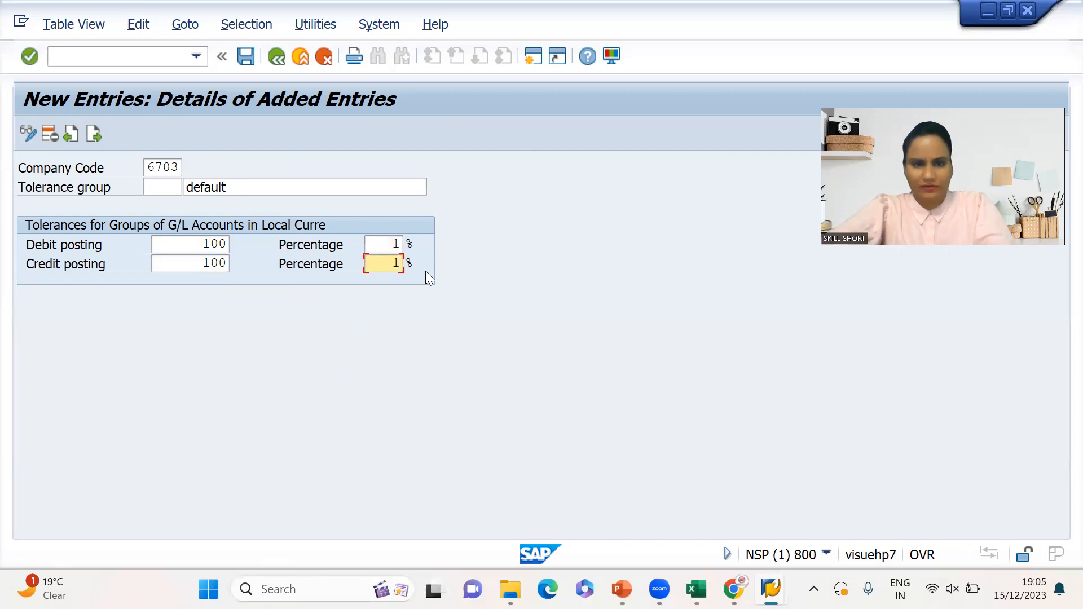
double_click(390, 246)
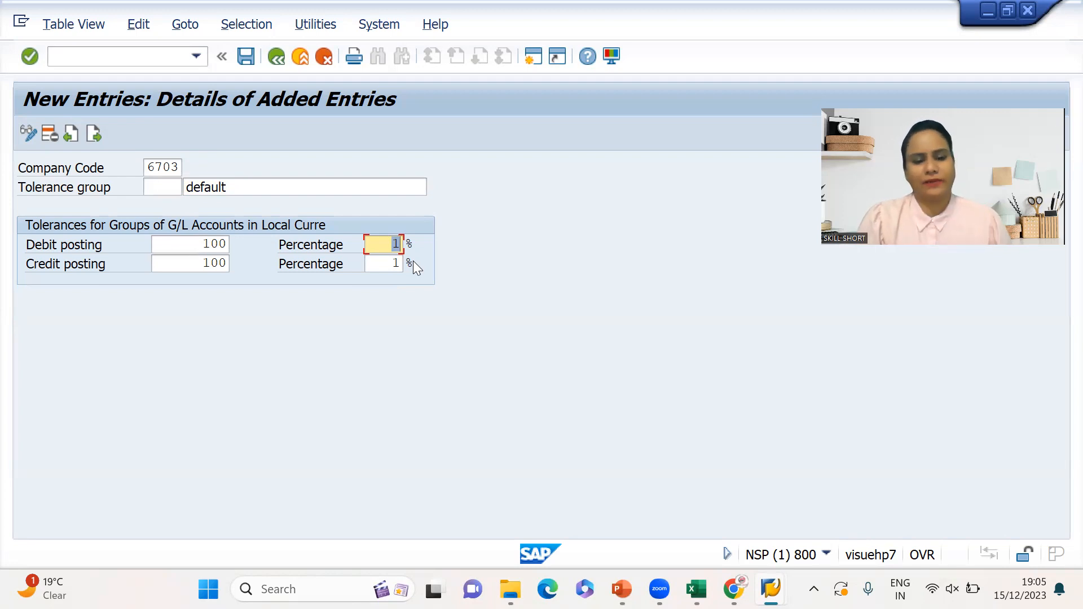
key(ctrl+s)
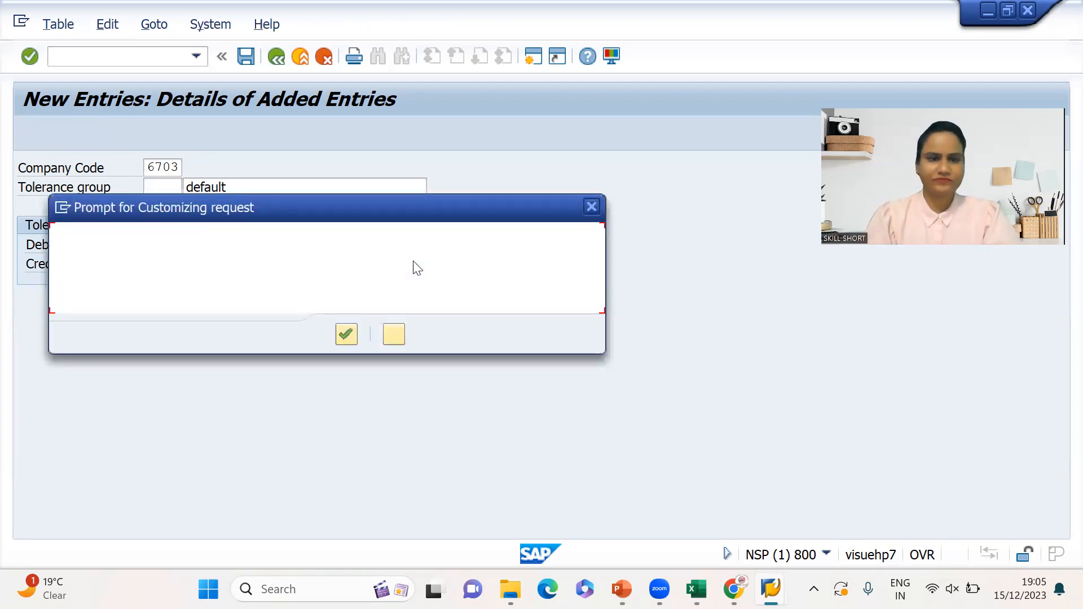
- Confirm the customizing request, go back to the tolerance group list and start a new entry
click(348, 335)
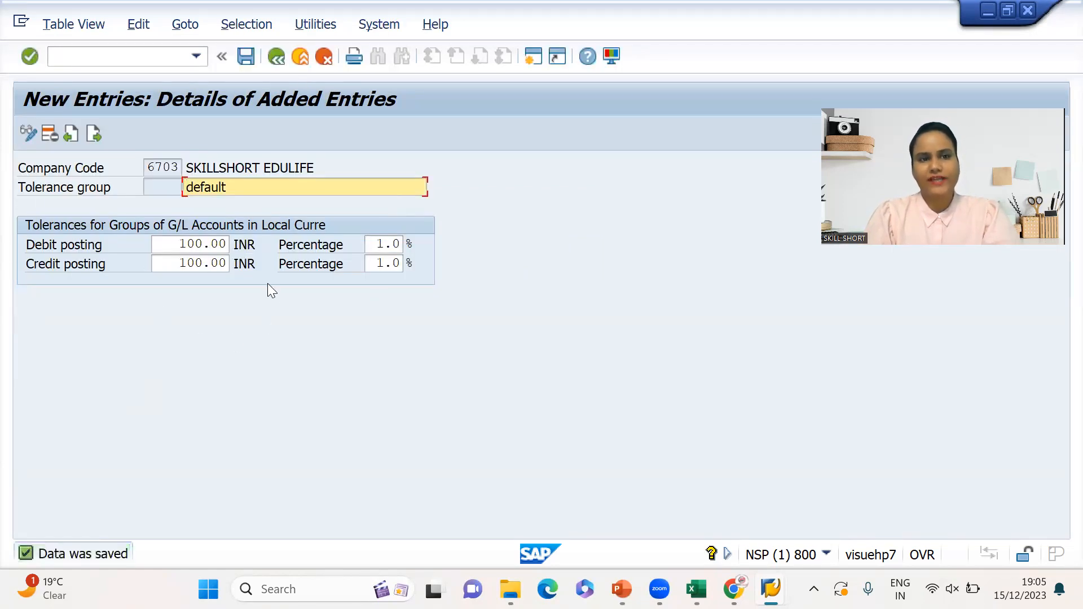
click(278, 55)
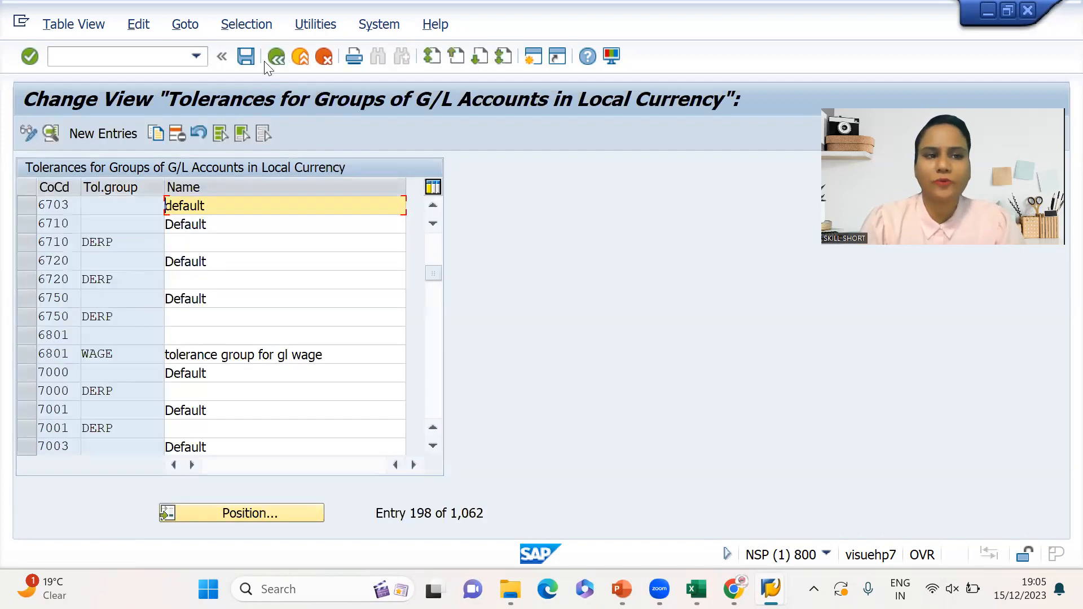
click(103, 133)
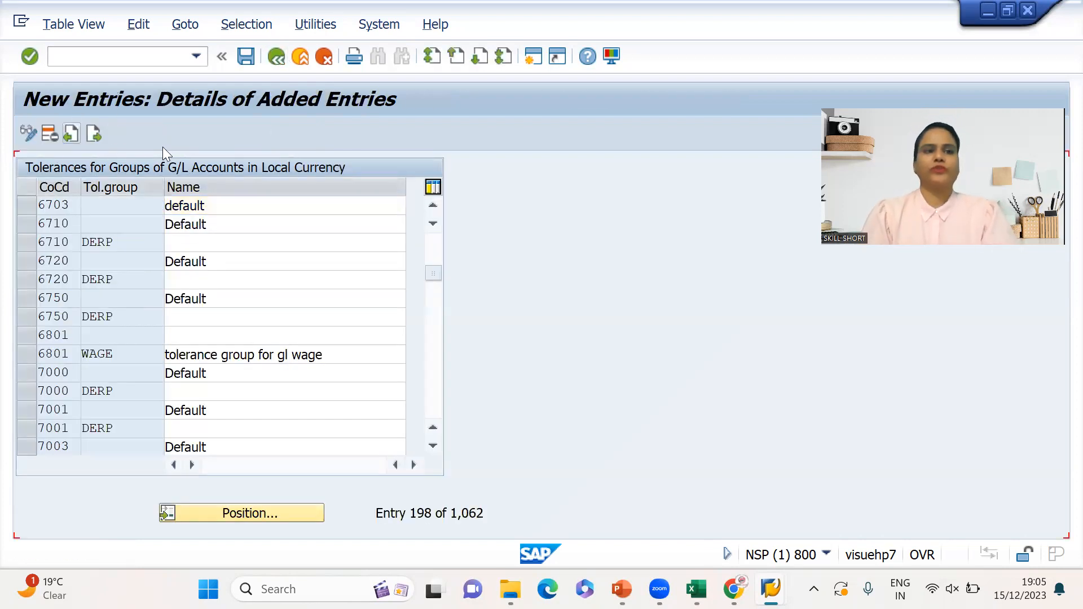
- Enter company code 6703, tolerance group WAGE and description 'for wage payable'
text(670)
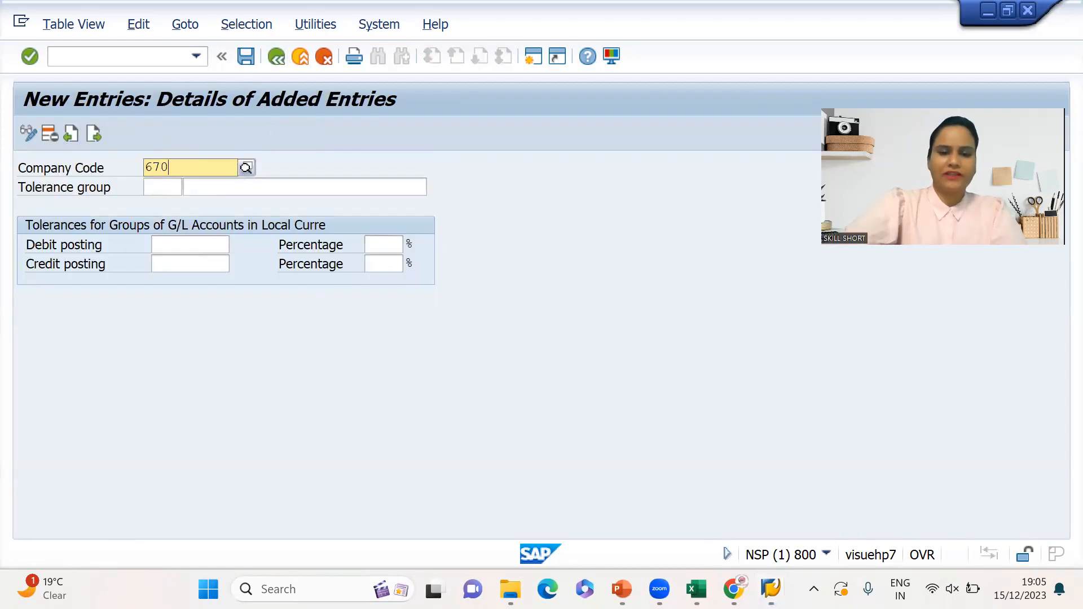
text(3)
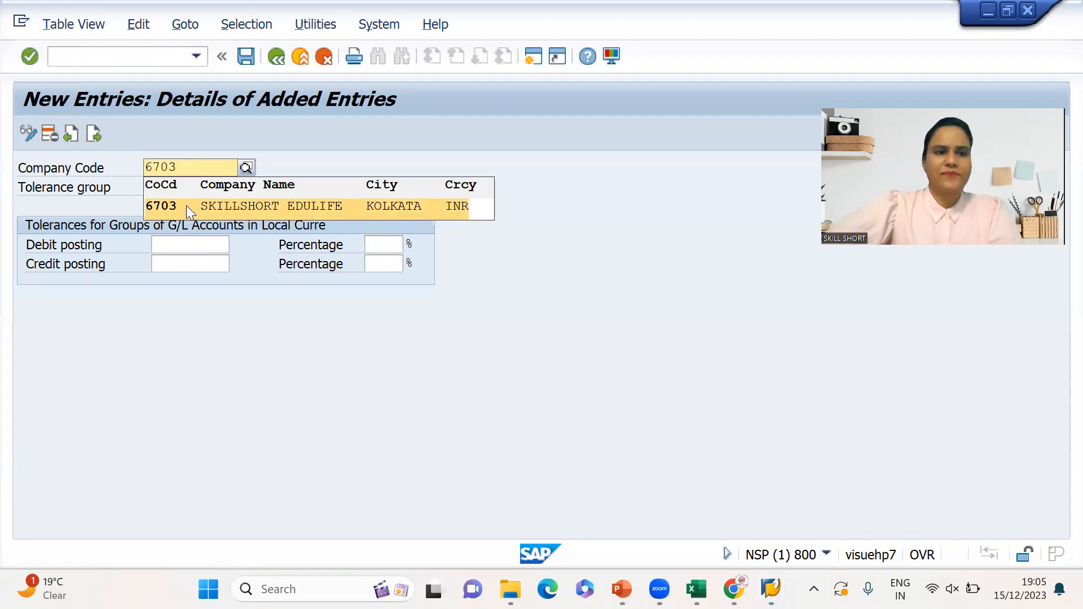
click(186, 206)
key(Return)
text(wage)
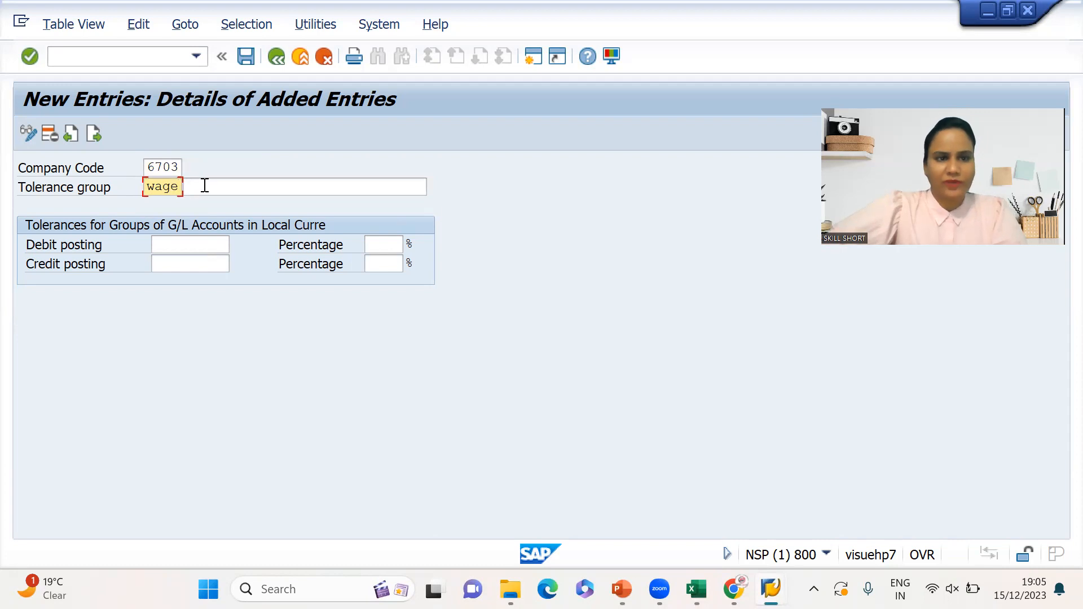
click(205, 185)
text(w)
key(BackSpace)
text(f)
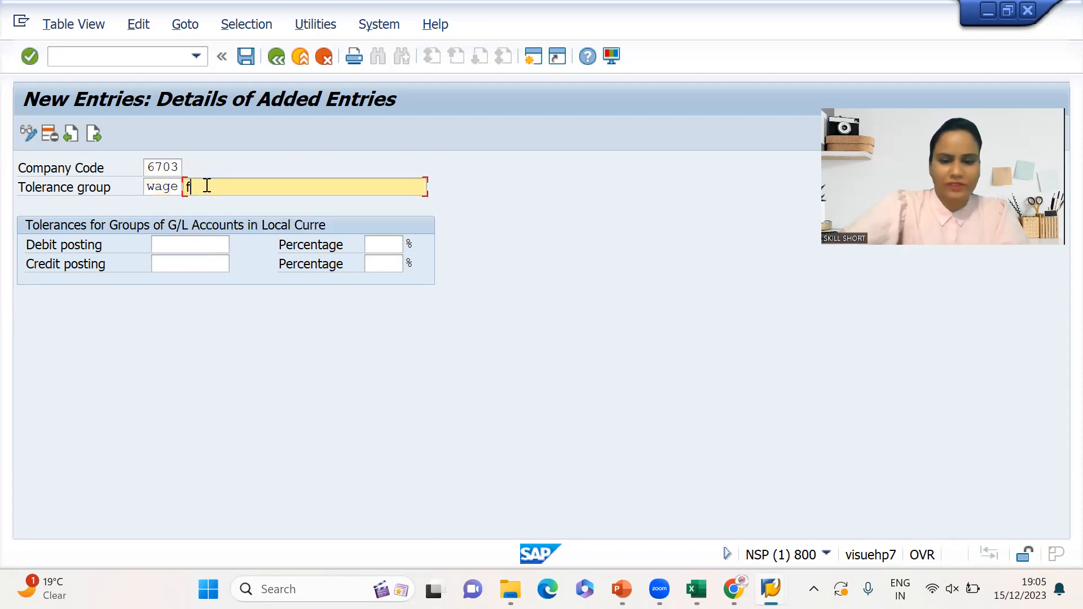
text(or wage payable)
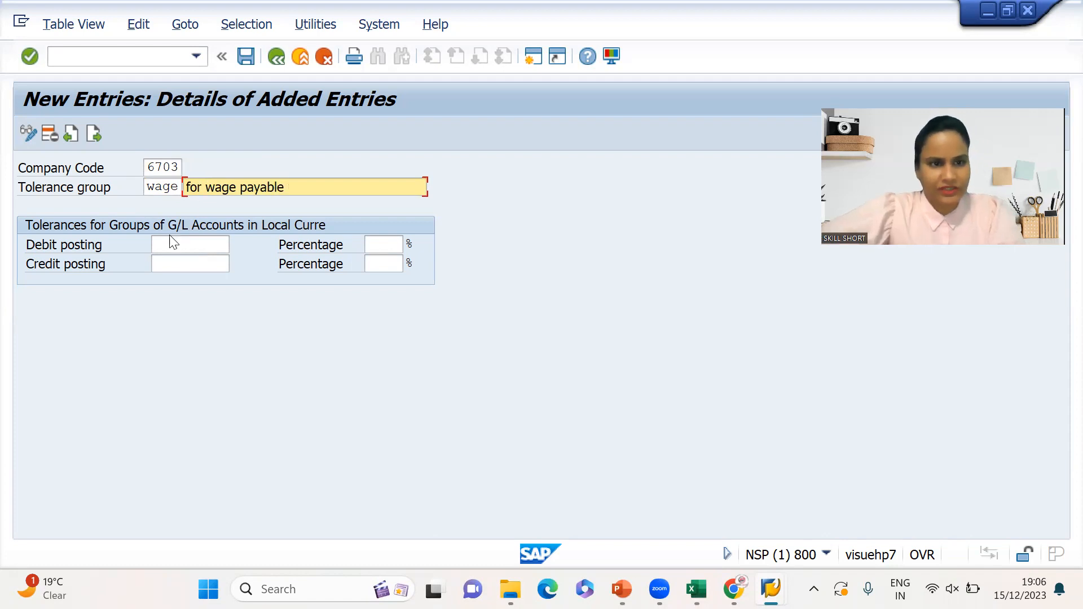
- Set debit and credit posting limits to 500 and both percentage limits to 5
click(164, 251)
text(100)
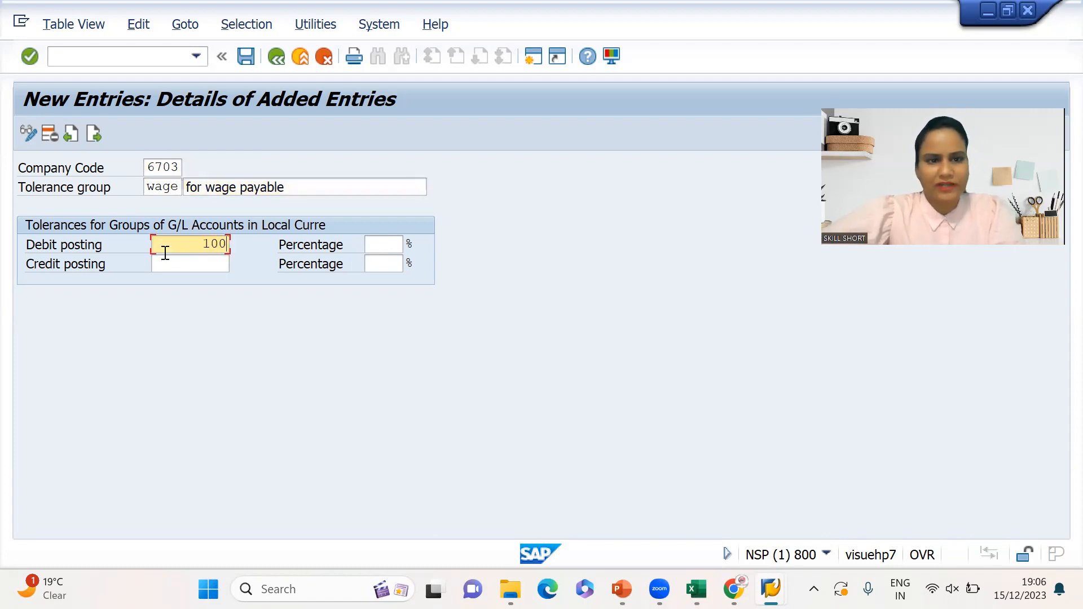
key(BackSpace)
key(BackSpace)
key(BackSpace)
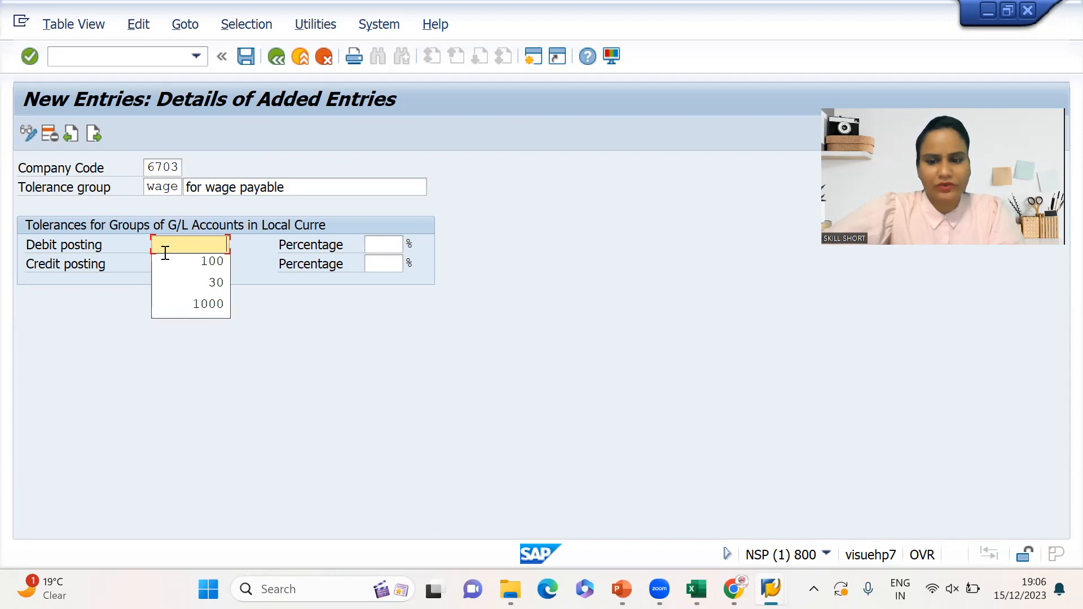
text(500)
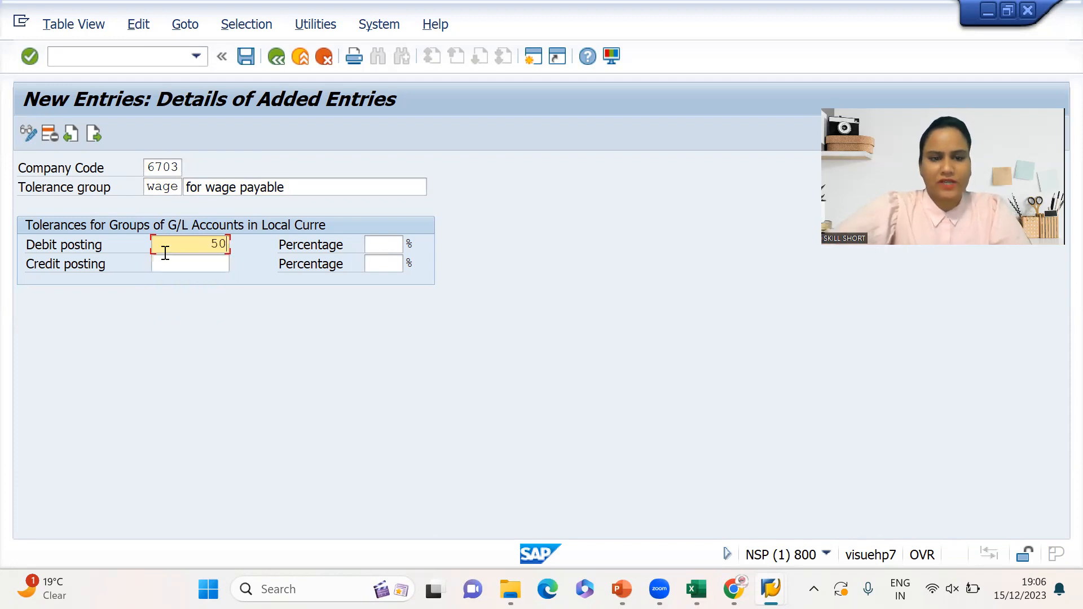
click(217, 263)
text(500)
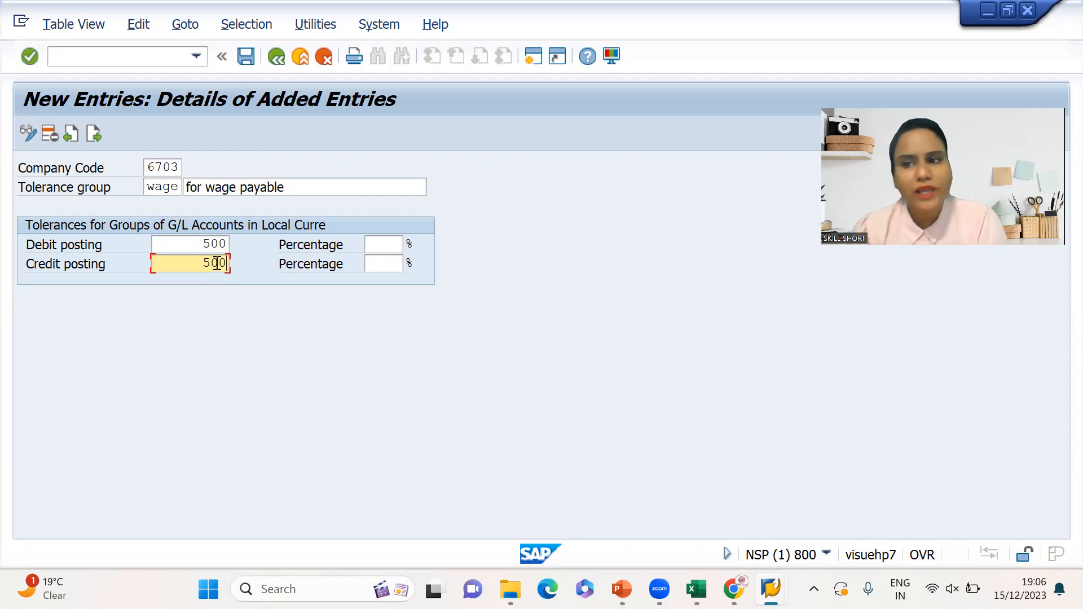
click(383, 238)
text(1)
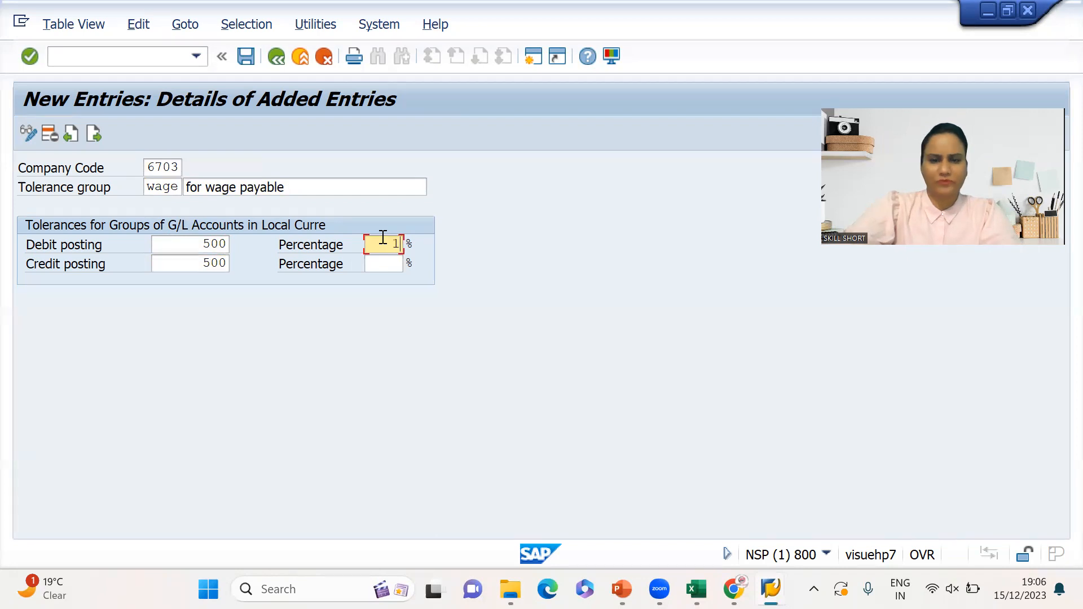
key(BackSpace)
text(5)
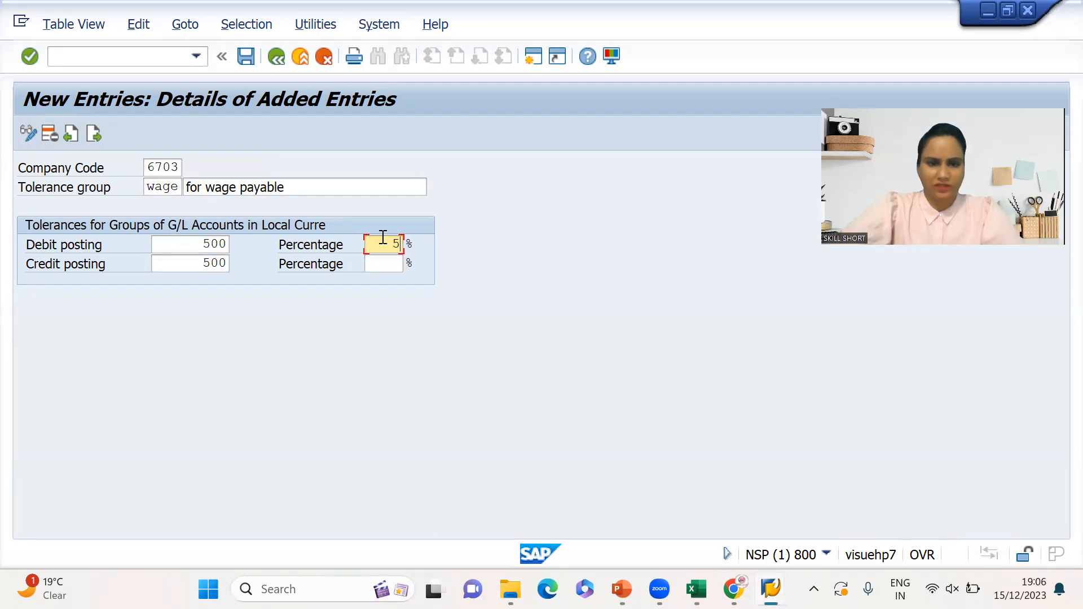
click(397, 261)
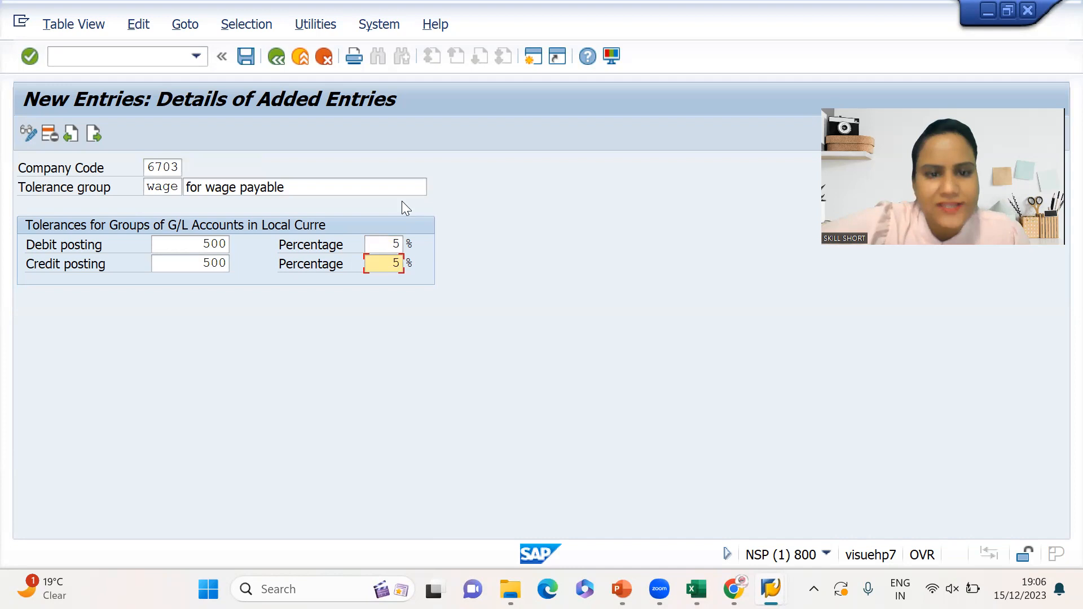
text(5)
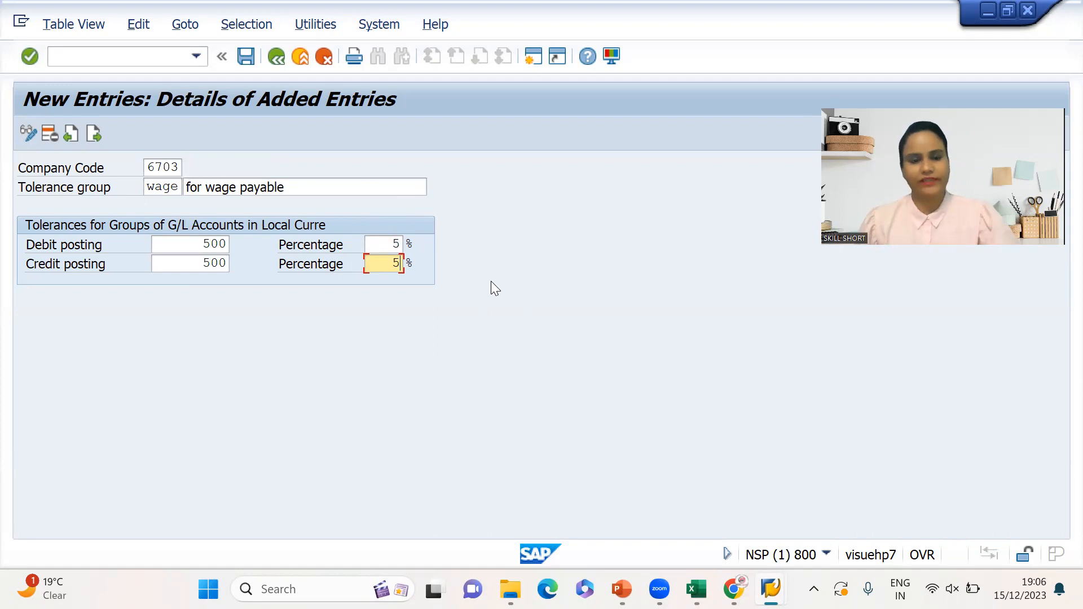
- Save the WAGE tolerance group entry and switch away from SAP
key(ctrl+s)
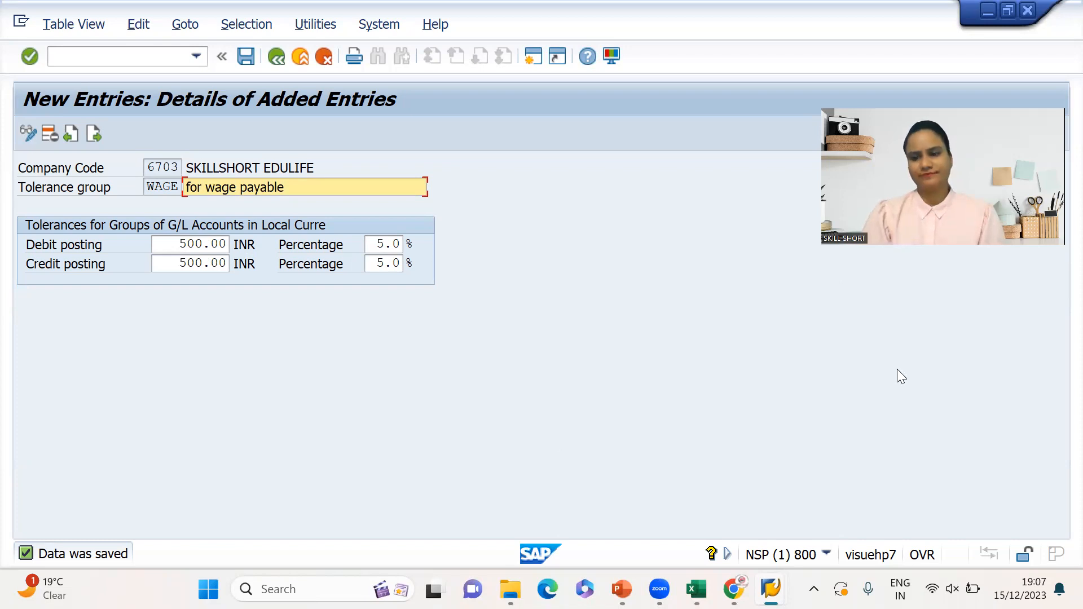
key(alt+Tab)
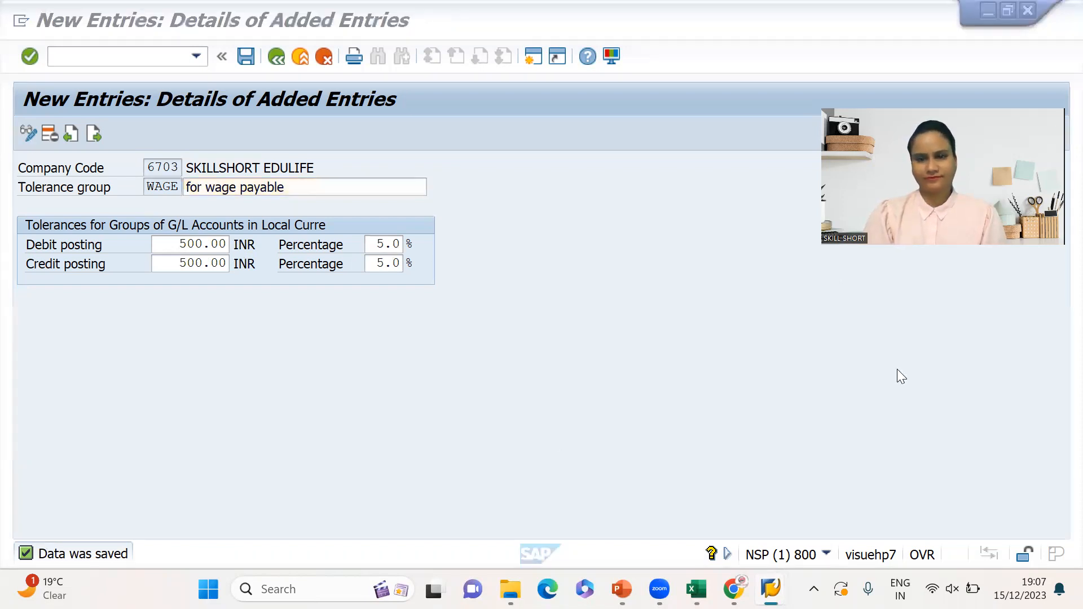